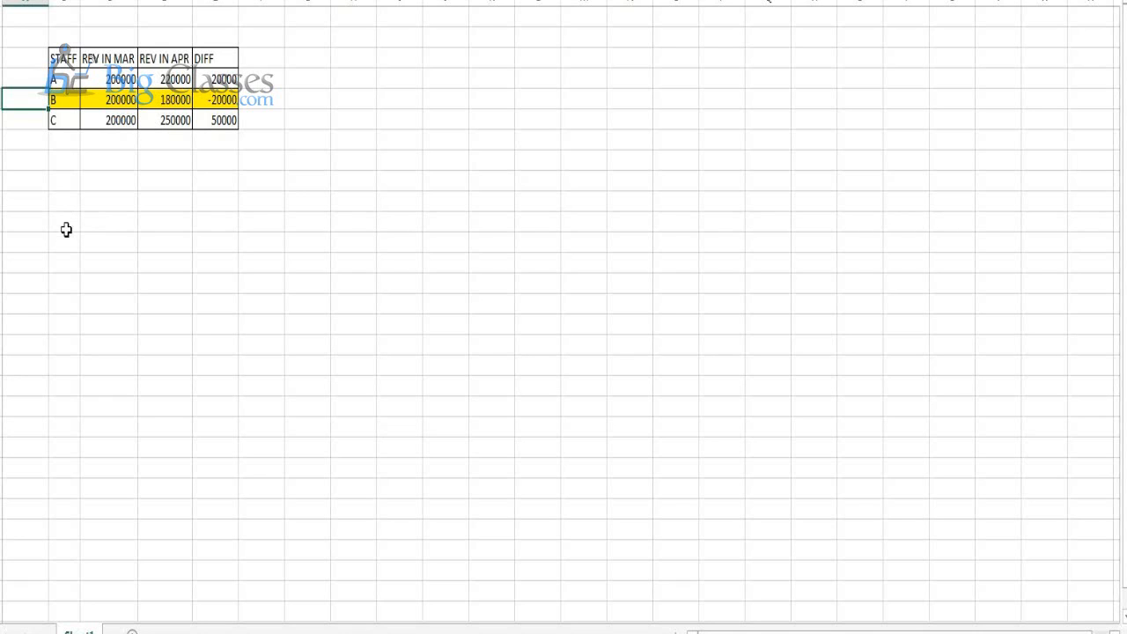
# Enter the row labels X, Y and Z in consecutive cells of the STAFF column, several rows below the revenue table
pyautogui.click(64, 264)
pyautogui.write('x')
pyautogui.press('Return')
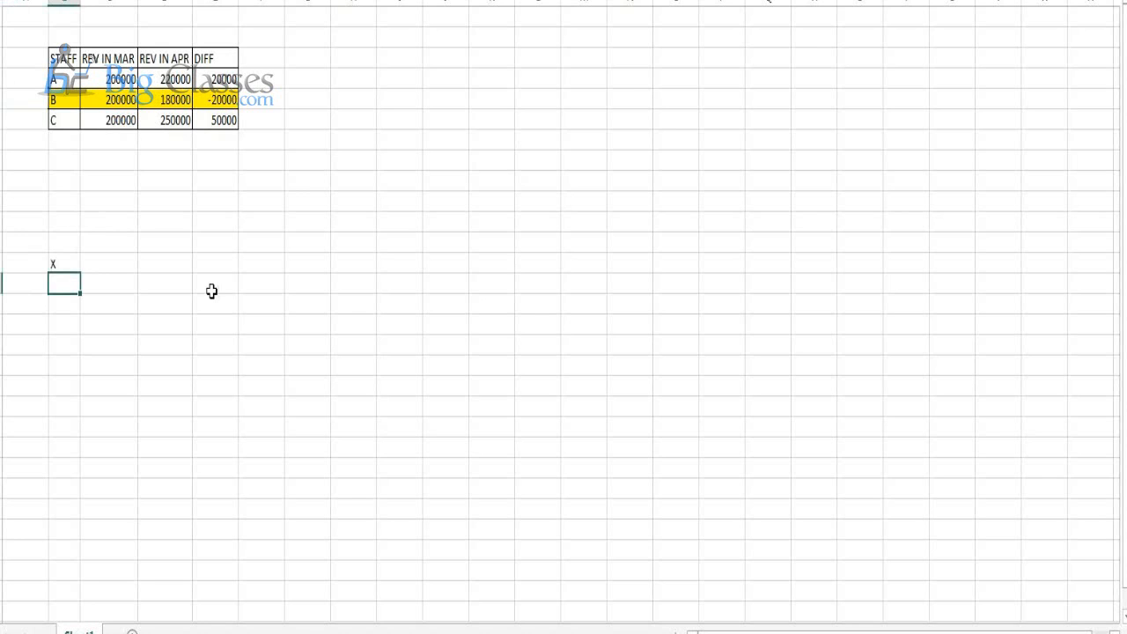
pyautogui.write('Y')
pyautogui.press('Return')
pyautogui.write('Z')
# Add the column headings PRICE, SERV and DURATION in the row above the X, Y and Z labels
pyautogui.press('Up')
pyautogui.press('Up')
pyautogui.press('Up')
pyautogui.press('Right')
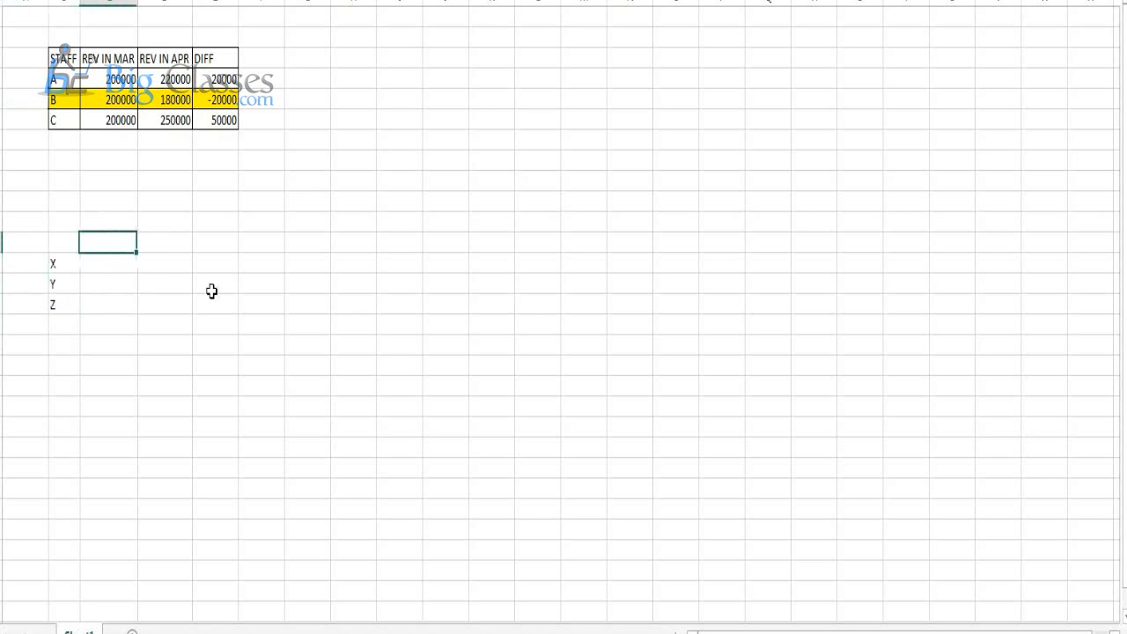
pyautogui.write('PRICE')
pyautogui.press('Tab')
pyautogui.write('SE')
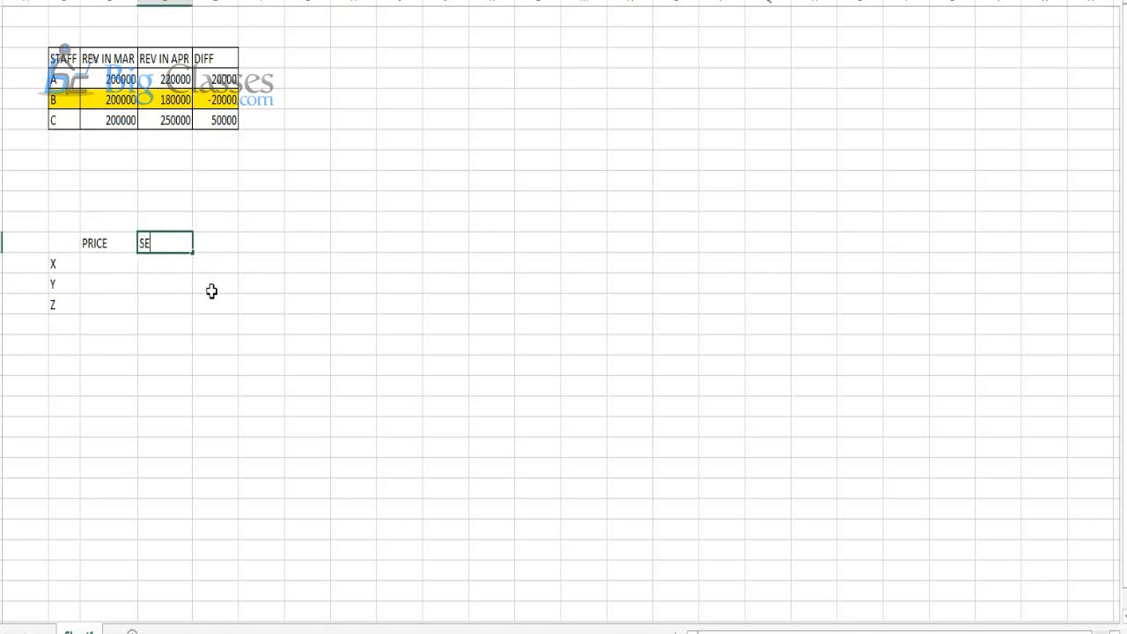
pyautogui.write('RV')
pyautogui.press('Tab')
pyautogui.write('DURA')
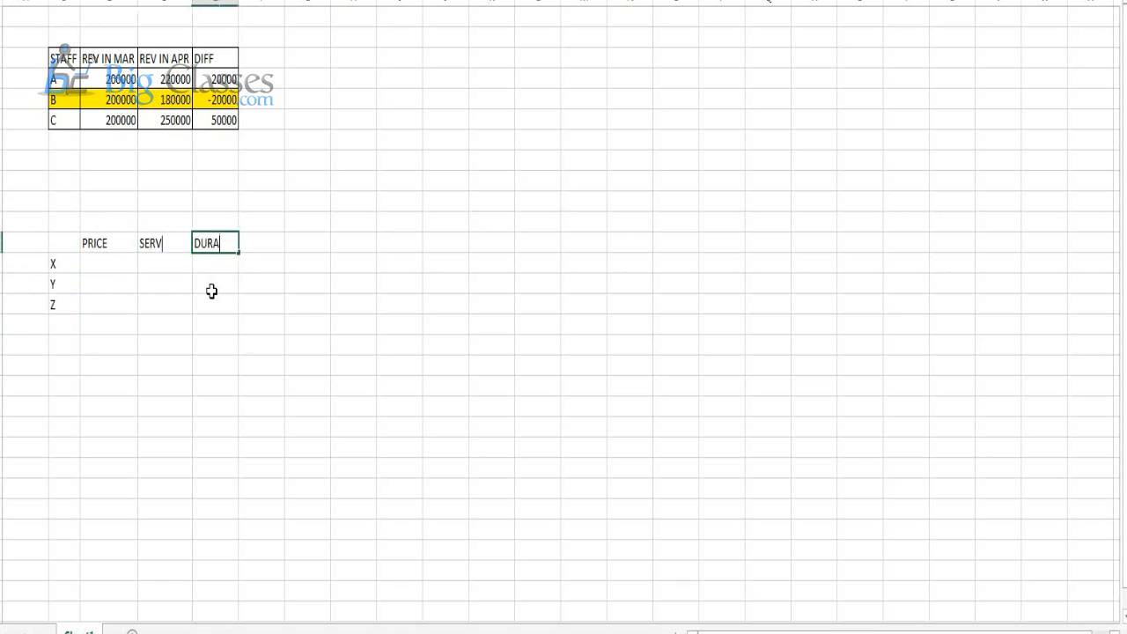
pyautogui.write('TION')
# Add a rating legend below the PRICE column, leaving one blank row, with the lines "1 - BEST" and "5 - WORST"
pyautogui.press('Down')
pyautogui.press('Down')
pyautogui.press('Down')
pyautogui.press('Down')
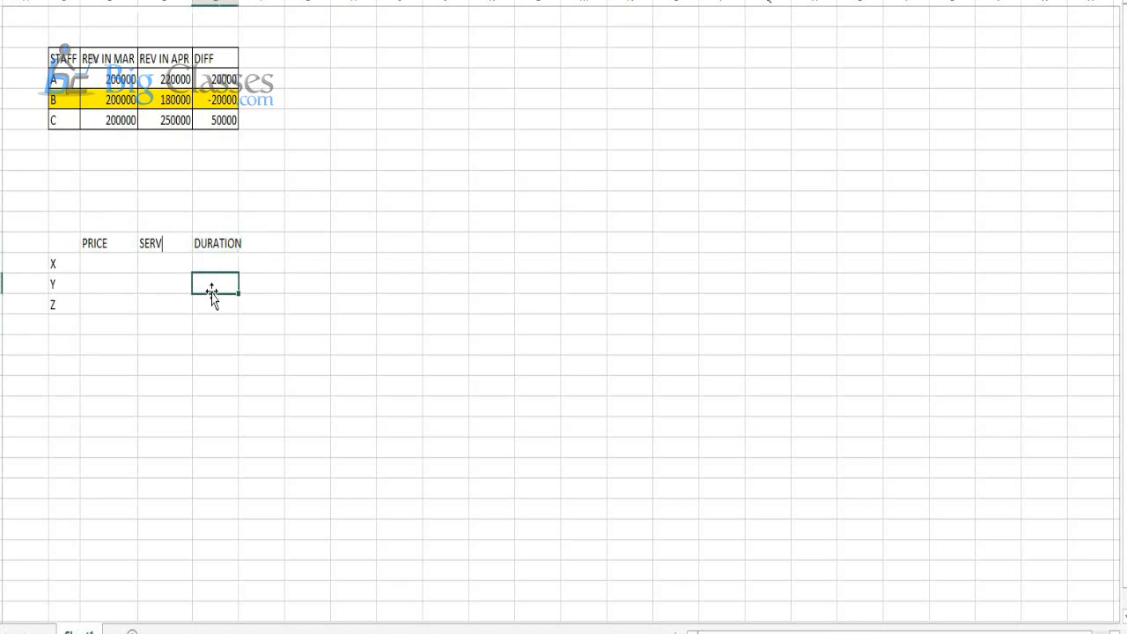
pyautogui.press('Down')
pyautogui.press('Left')
pyautogui.press('Left')
pyautogui.press('Left')
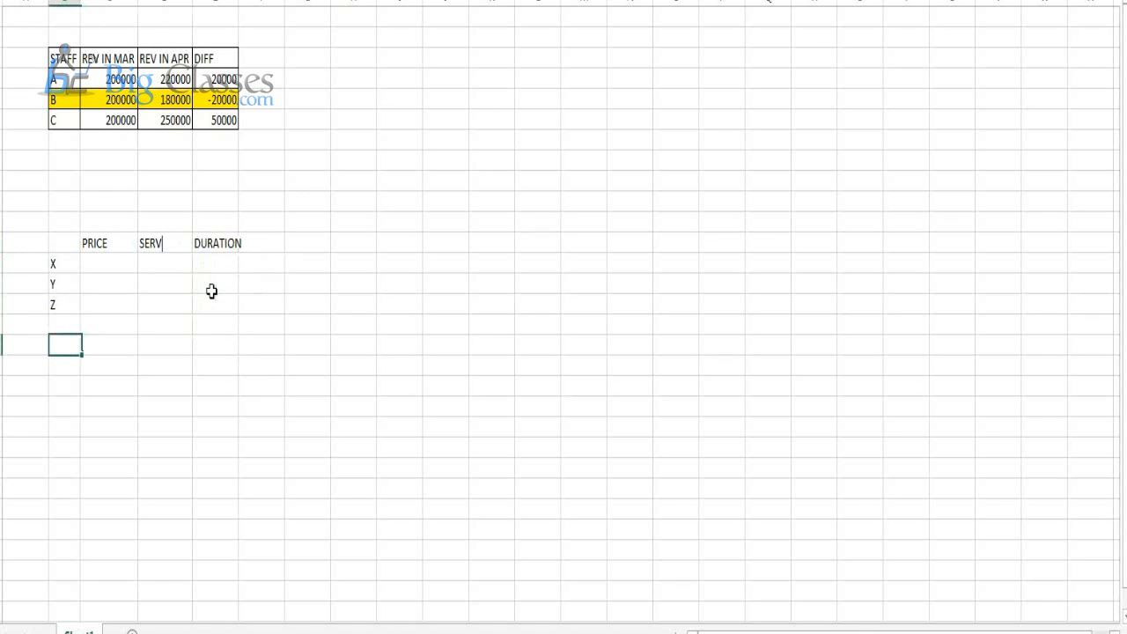
pyautogui.press('Right')
pyautogui.write('1 -')
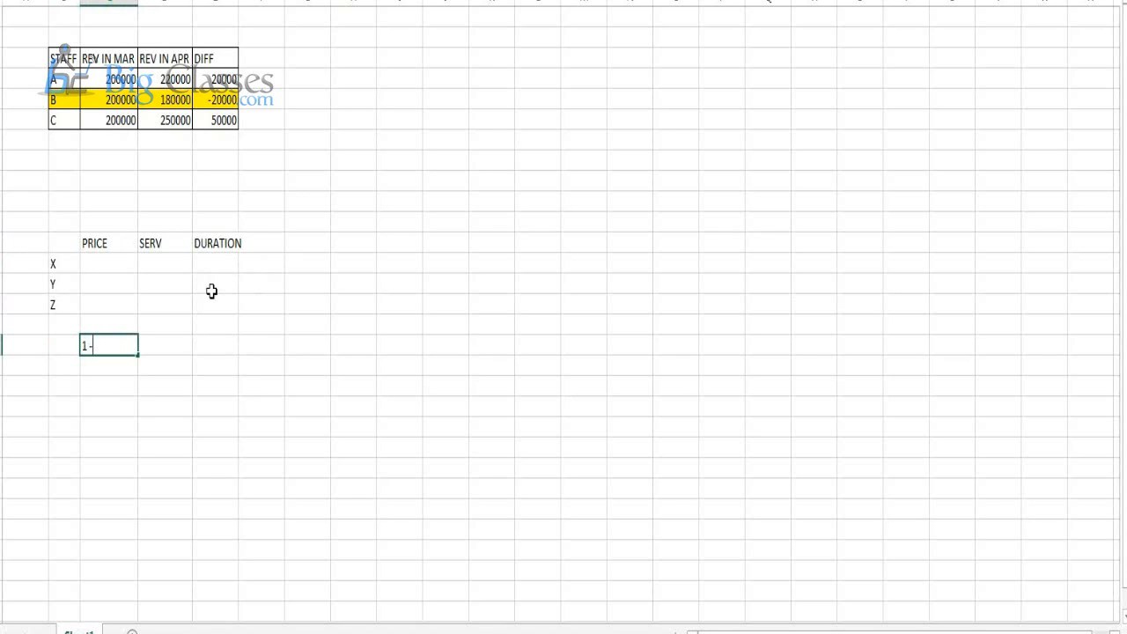
pyautogui.write(' BEST')
pyautogui.press('Return')
pyautogui.write('5')
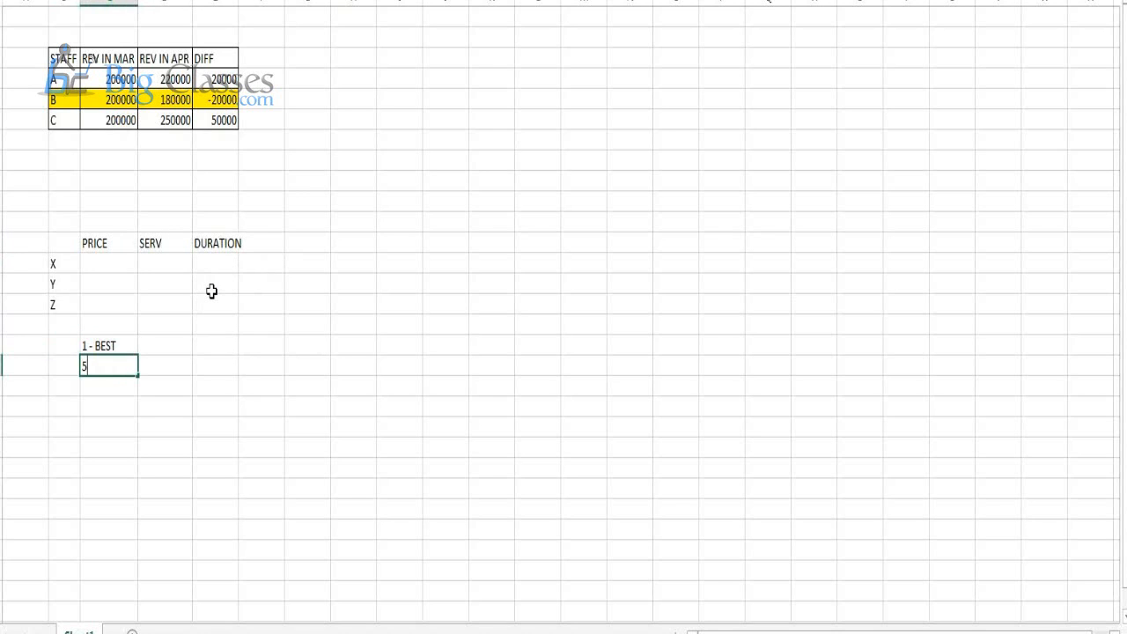
pyautogui.write(' - WORST')
# Fill in row X with ratings of 1 for PRICE, 3 for SERV and 5 for DURATION
pyautogui.press('Up')
pyautogui.press('Up')
pyautogui.press('Up')
pyautogui.press('Up')
pyautogui.press('Up')
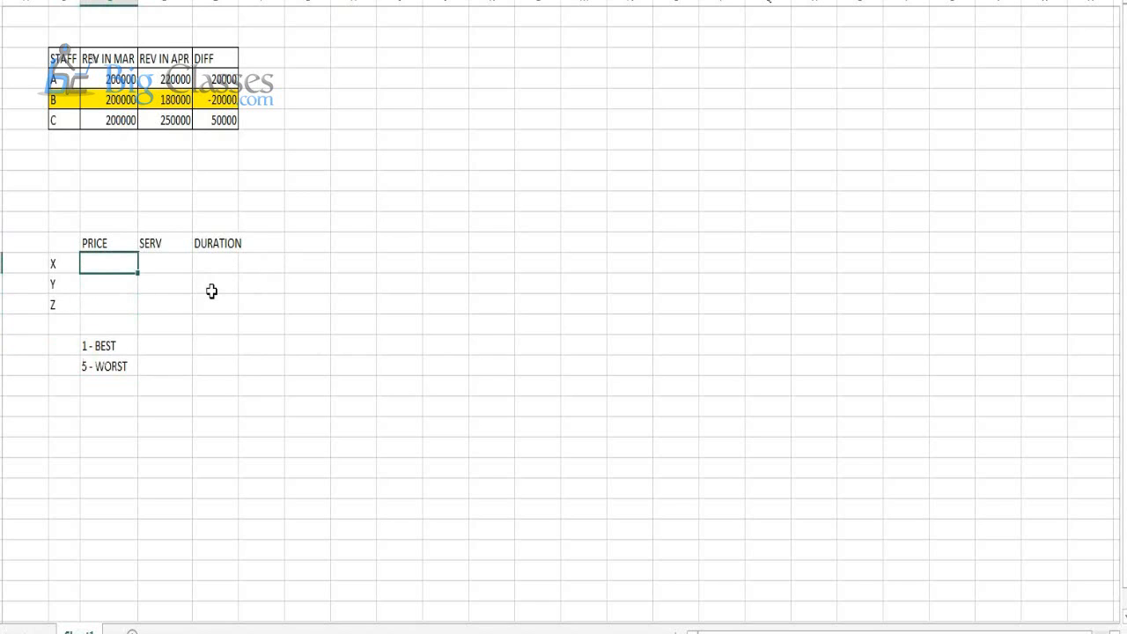
pyautogui.write('1')
pyautogui.press('Tab')
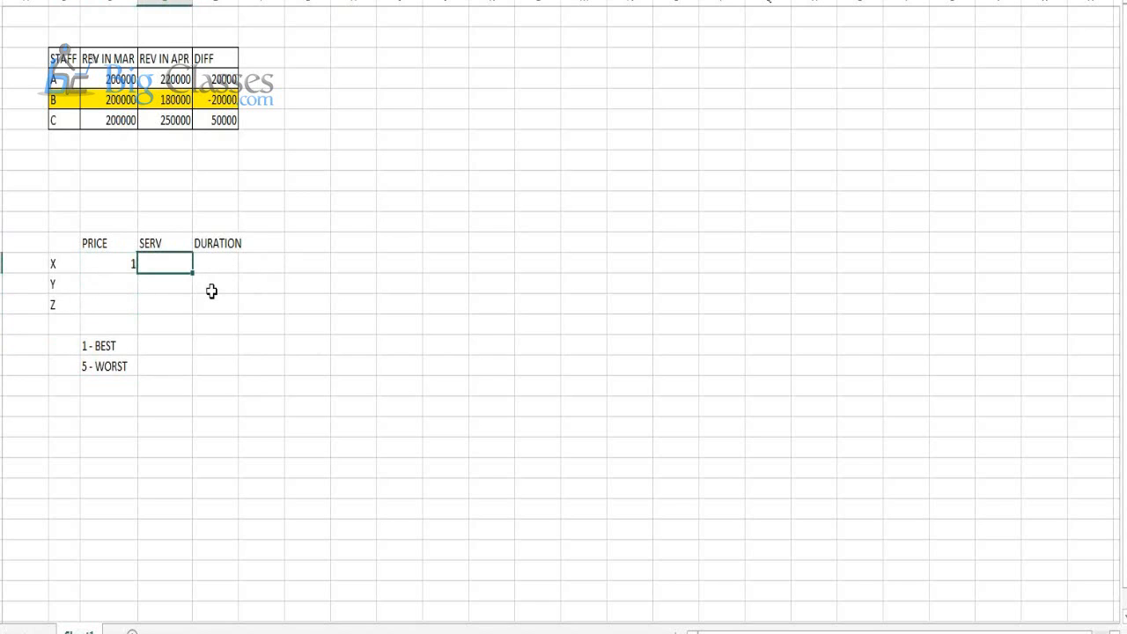
pyautogui.write('3')
pyautogui.press('Tab')
pyautogui.write('5')
pyautogui.press('Return')
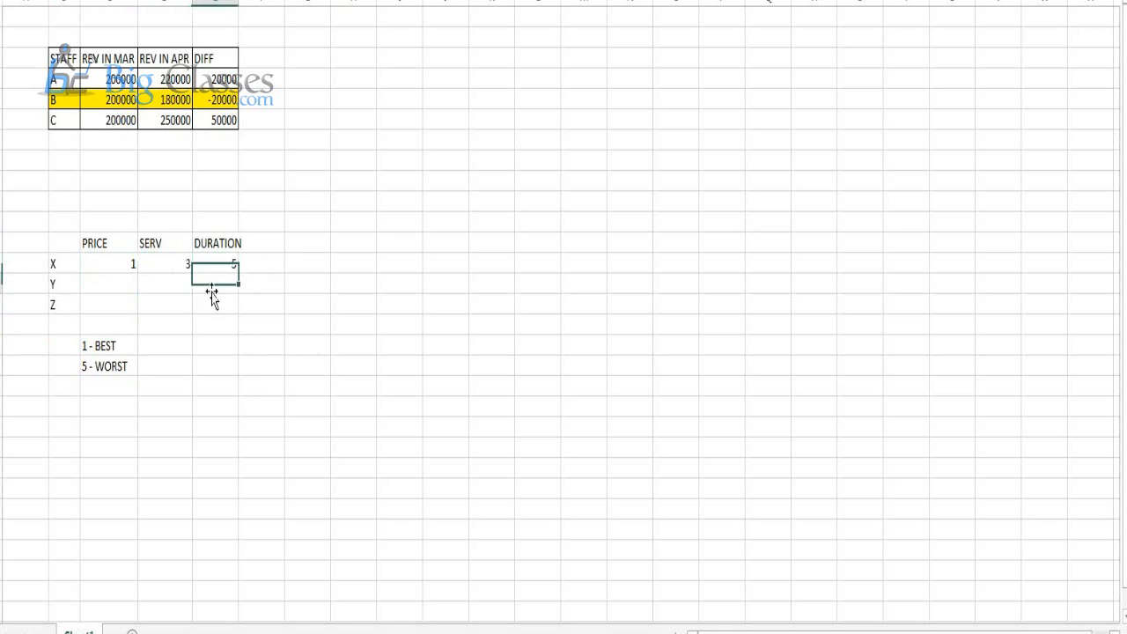
# Fill in row Y with a rating of 3 for each of PRICE, SERV and DURATION
pyautogui.write('3')
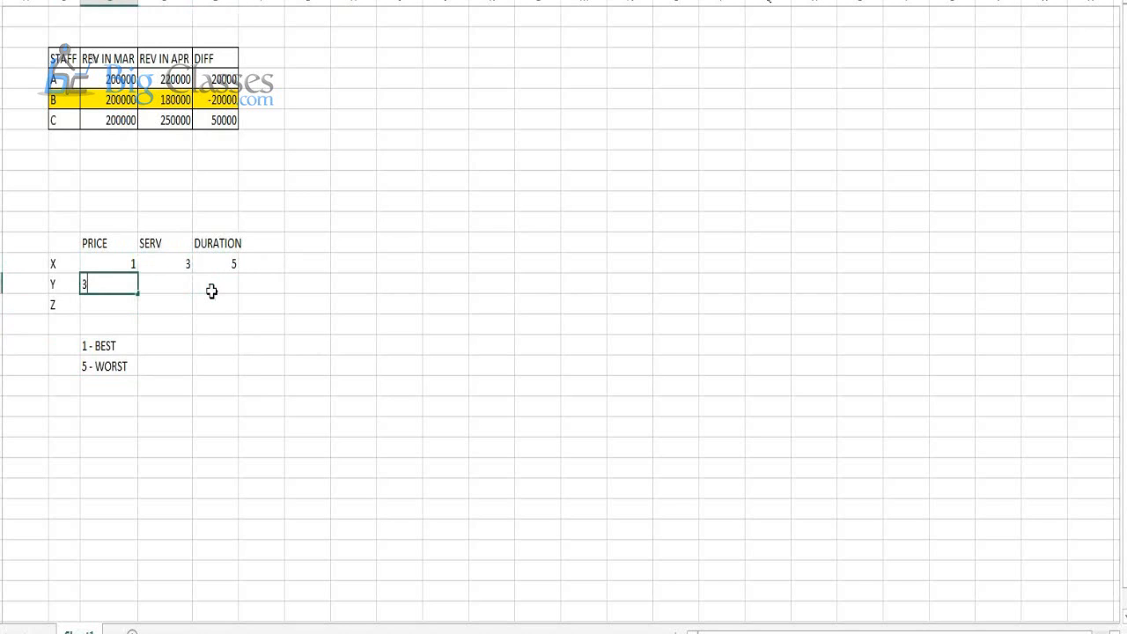
pyautogui.press('Tab')
pyautogui.write('3')
pyautogui.press('Tab')
pyautogui.write('3')
pyautogui.press('Return')
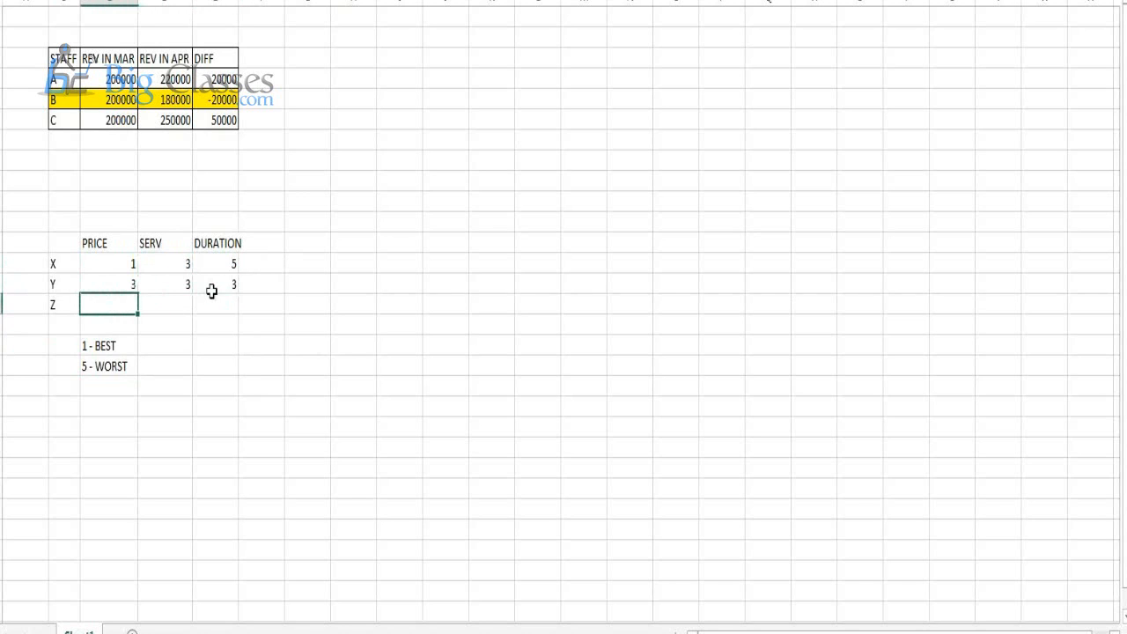
# Fill in row Z with ratings of 5 for PRICE, 3 for SERV and 2 for DURATION
pyautogui.write('5')
pyautogui.press('Tab')
pyautogui.write('3')
pyautogui.press('Tab')
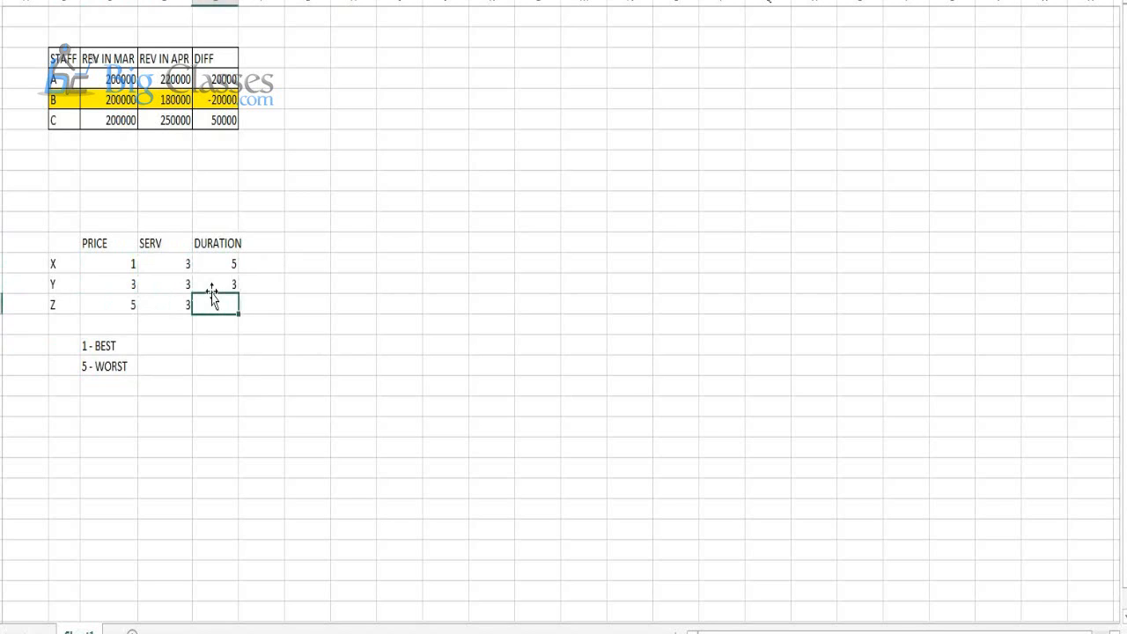
pyautogui.write('2')
# Apply borders to all cells of the ratings table and change Z's DURATION rating to 1
pyautogui.moveTo(72, 239); pyautogui.dragTo(213, 316)
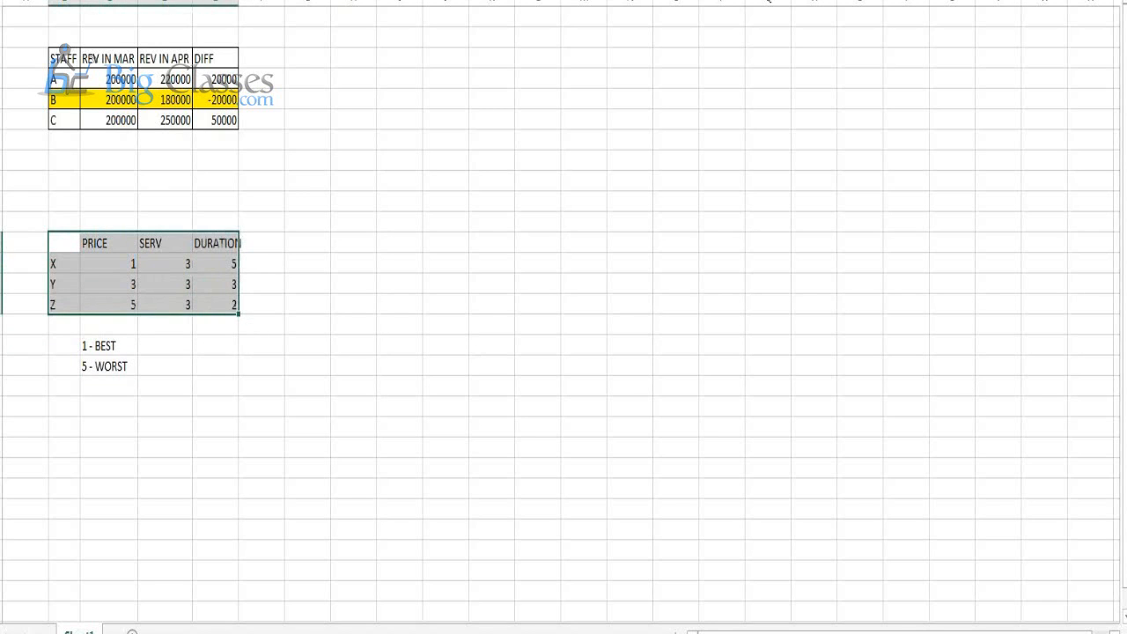
pyautogui.click(230, 301)
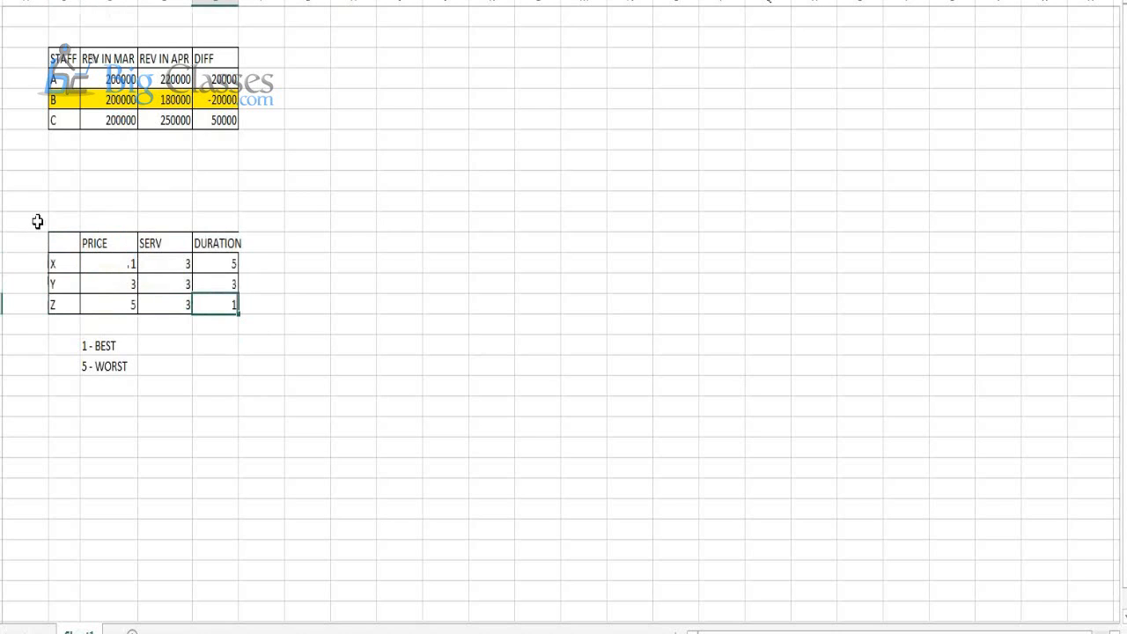
# Widen the DURATION column so that its heading fits inside the cell
pyautogui.click(238, 4)
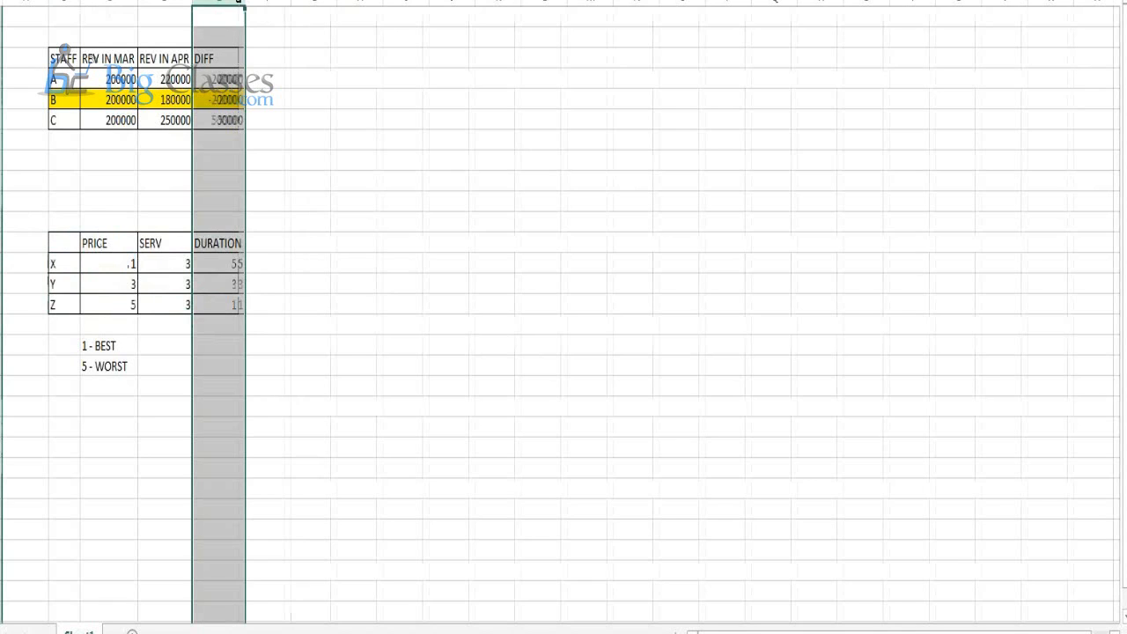
pyautogui.click(146, 222)
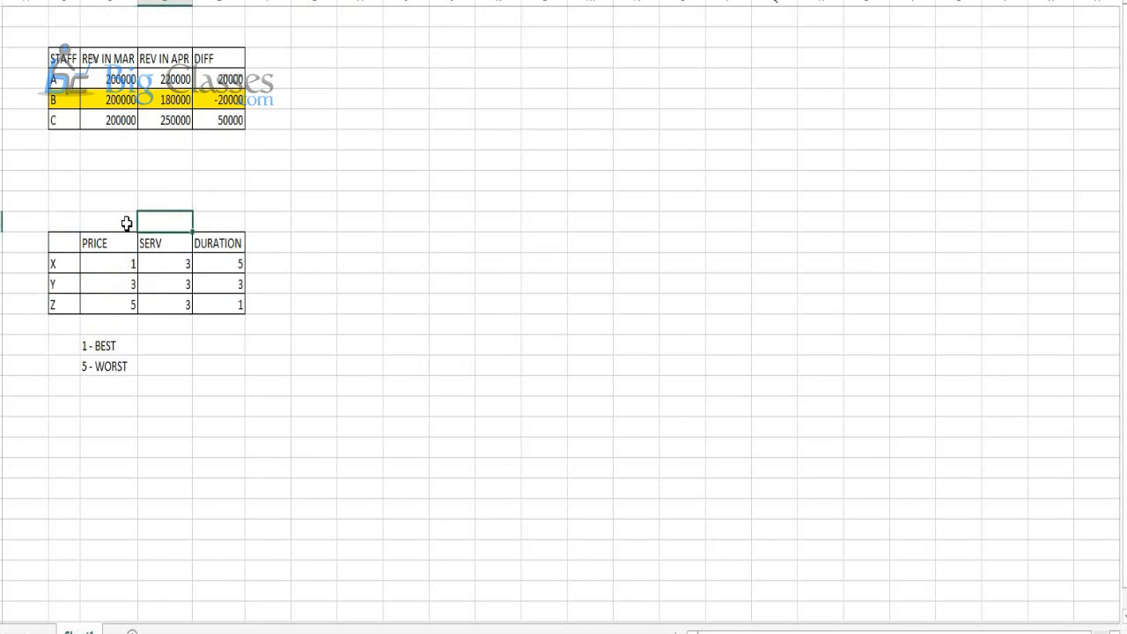
# Go through the price, service and duration ratings of X, Y and Z against the best-to-worst legend
pyautogui.moveTo(76, 267); pyautogui.dragTo(73, 276)
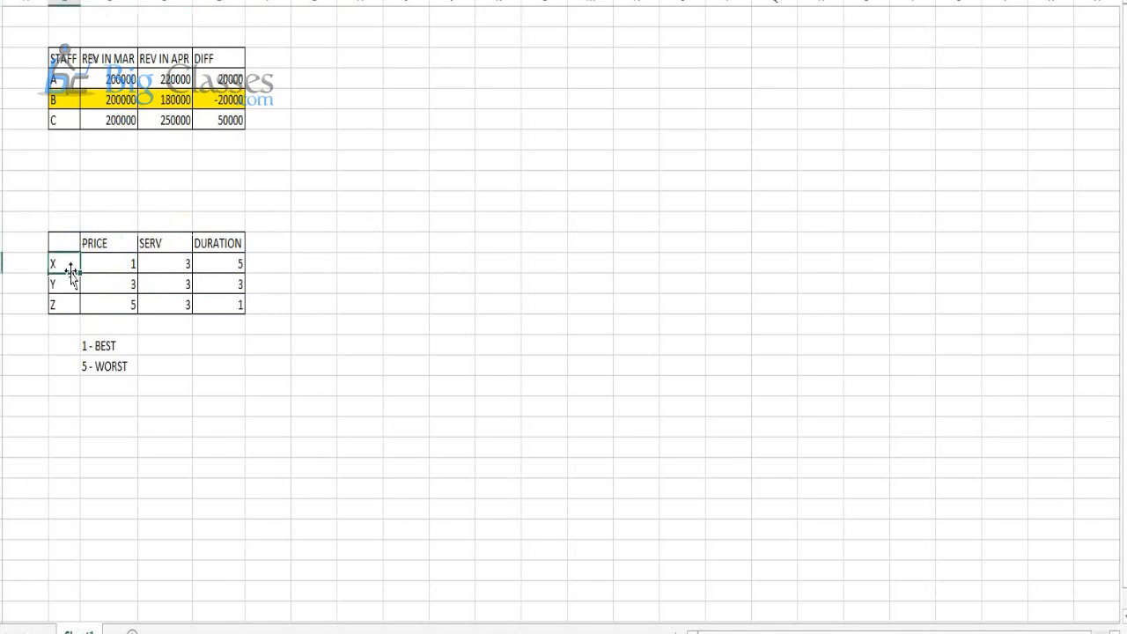
pyautogui.click(128, 268)
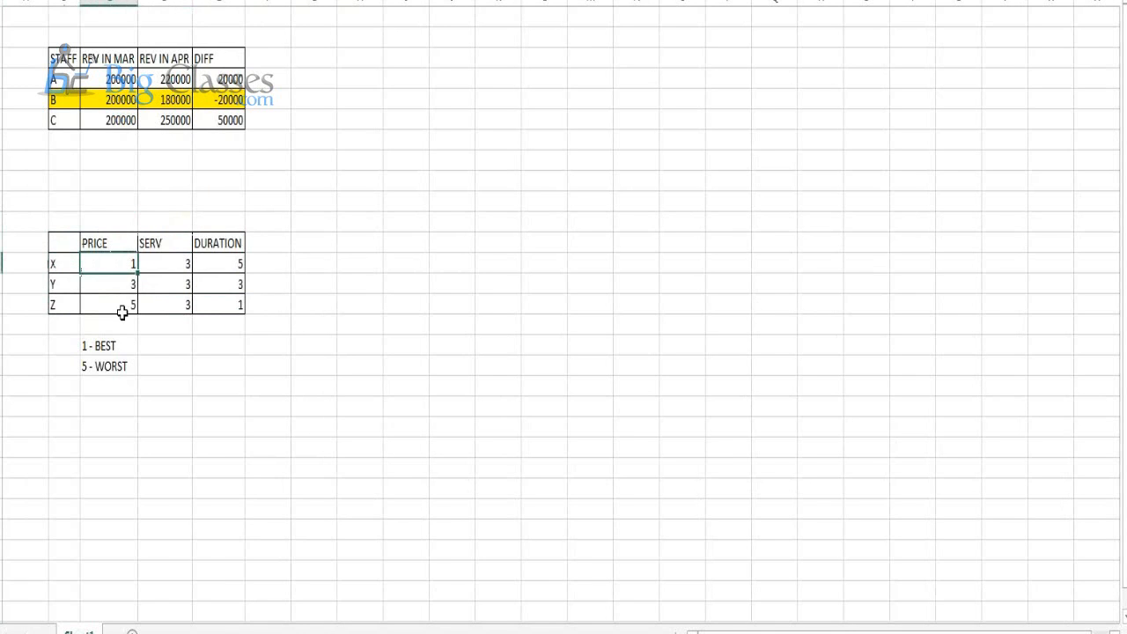
pyautogui.click(119, 345)
pyautogui.click(164, 265)
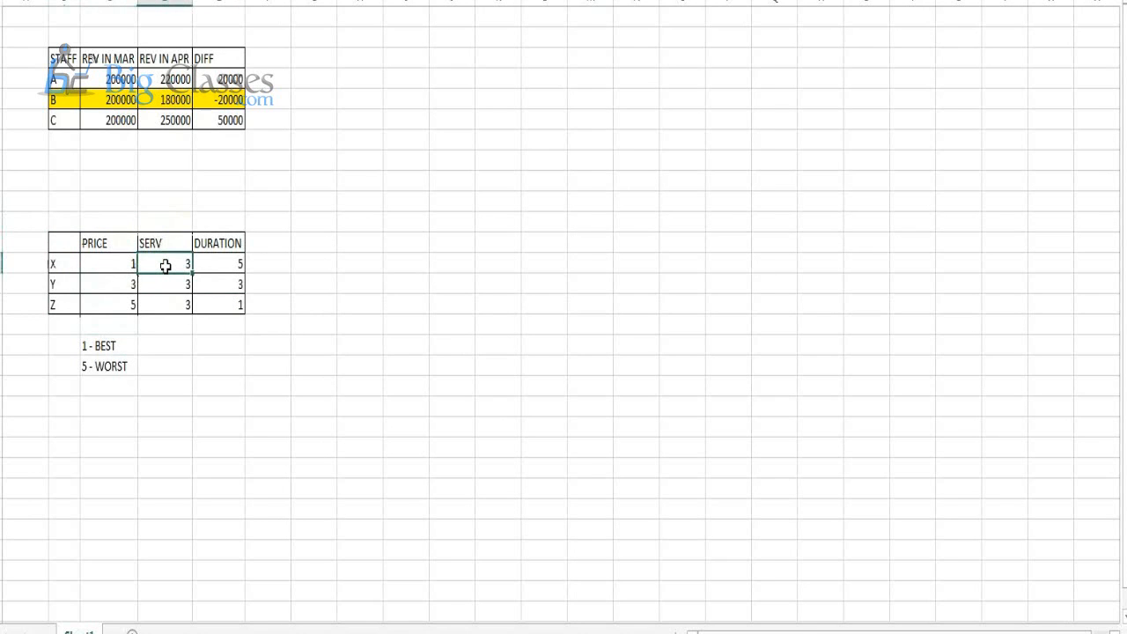
pyautogui.click(110, 368)
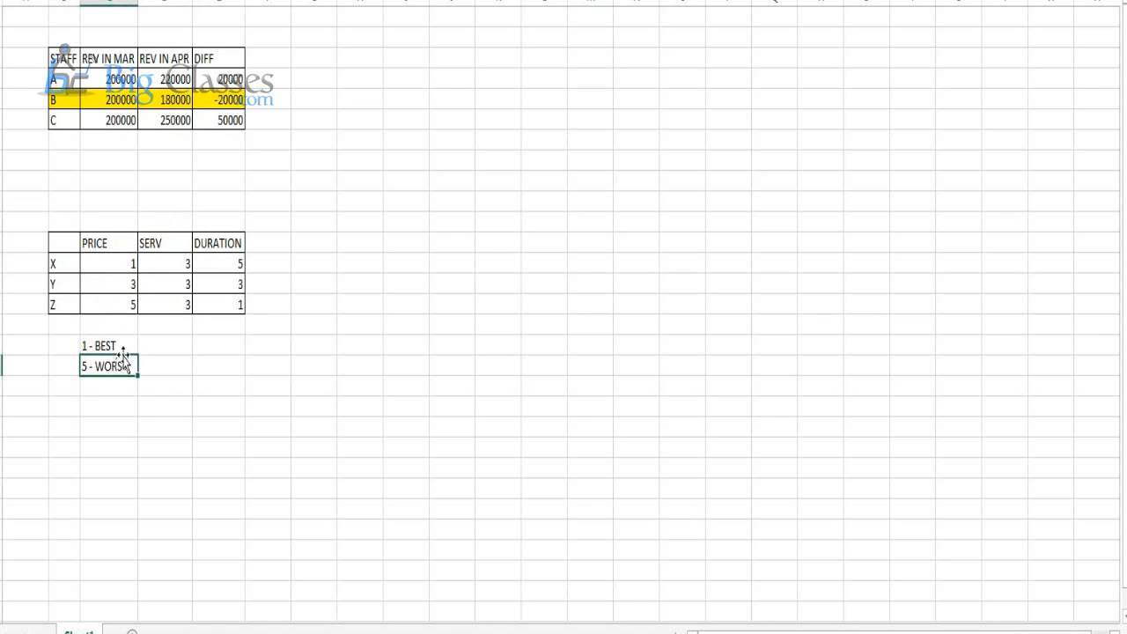
pyautogui.moveTo(126, 282); pyautogui.dragTo(224, 284)
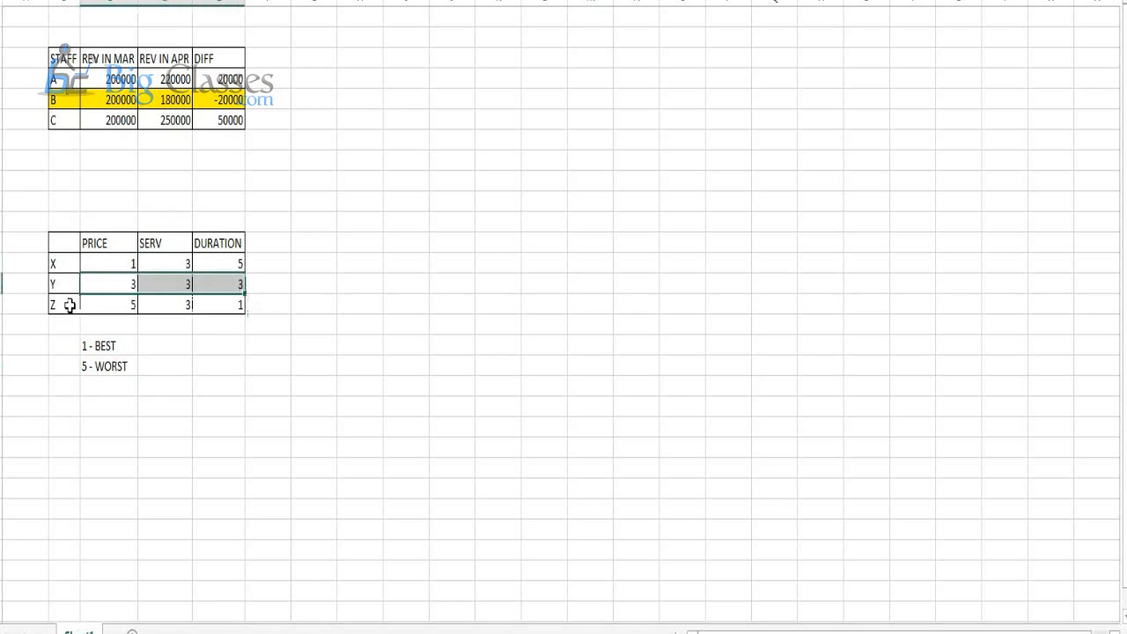
pyautogui.click(102, 305)
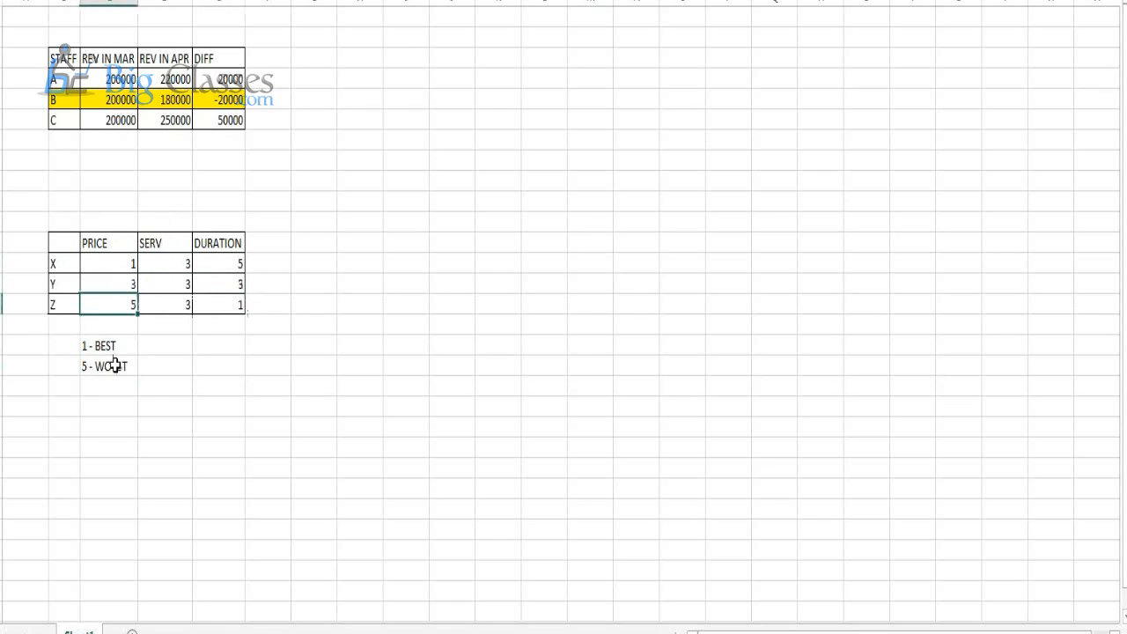
pyautogui.click(114, 366)
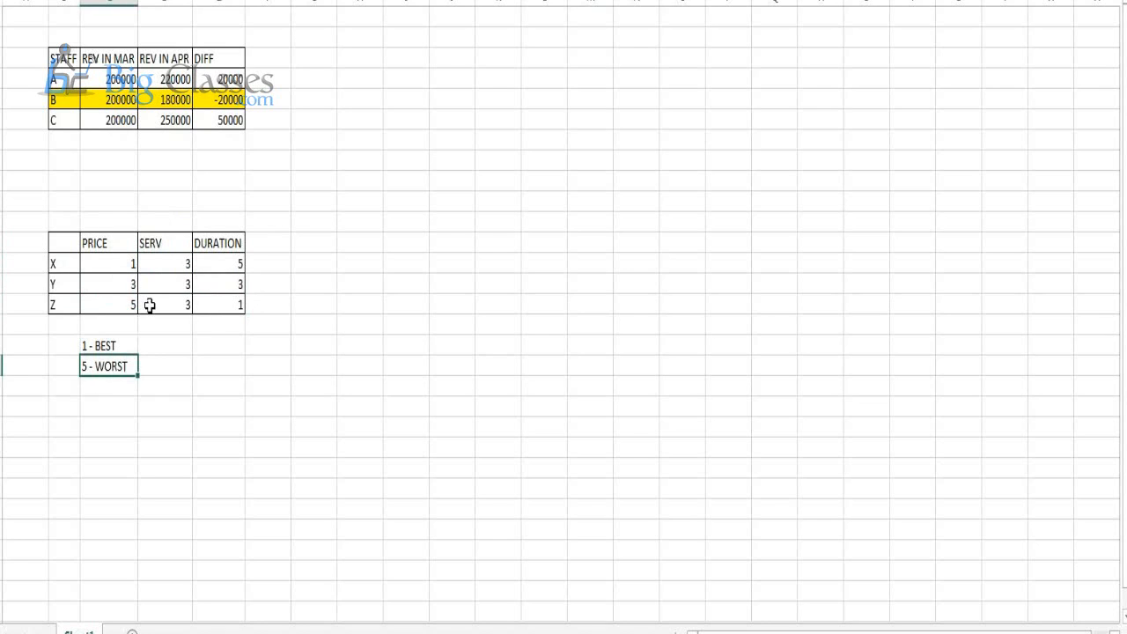
pyautogui.click(150, 305)
pyautogui.click(216, 305)
pyautogui.click(111, 346)
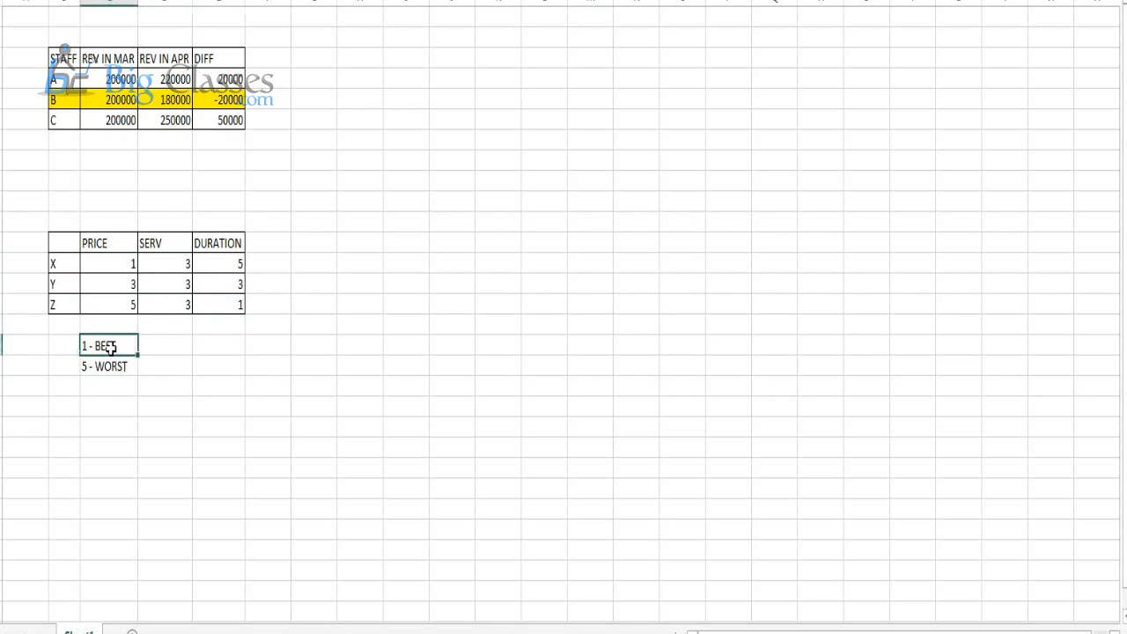
pyautogui.click(217, 305)
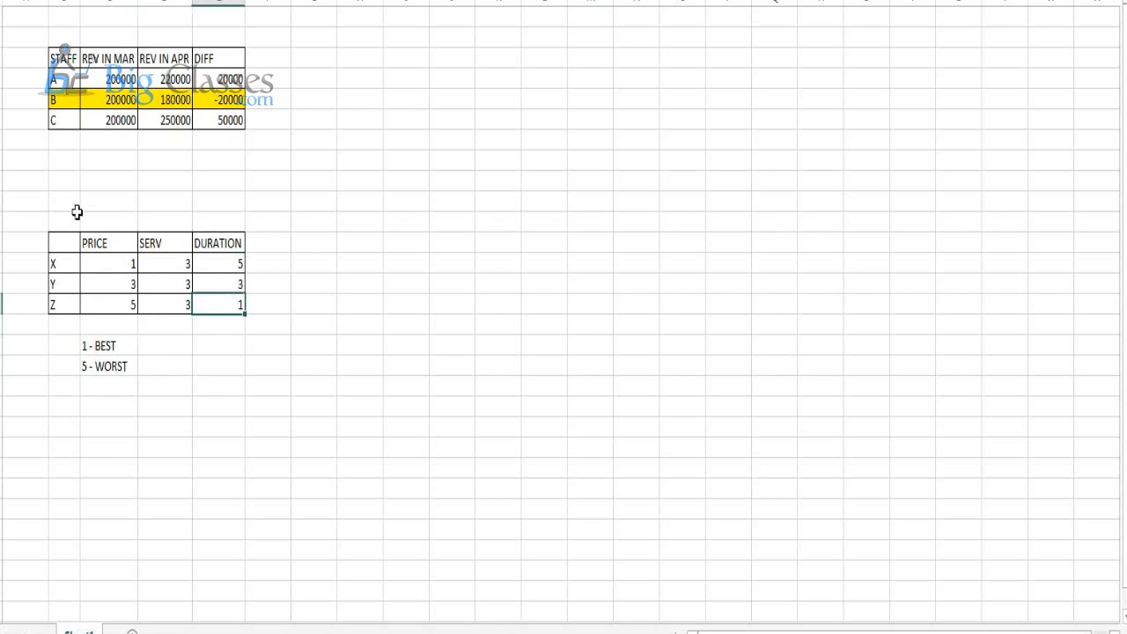
# Examine the whole ratings table again, focusing on row Z and on X's price and duration ratings
pyautogui.click(35, 223)
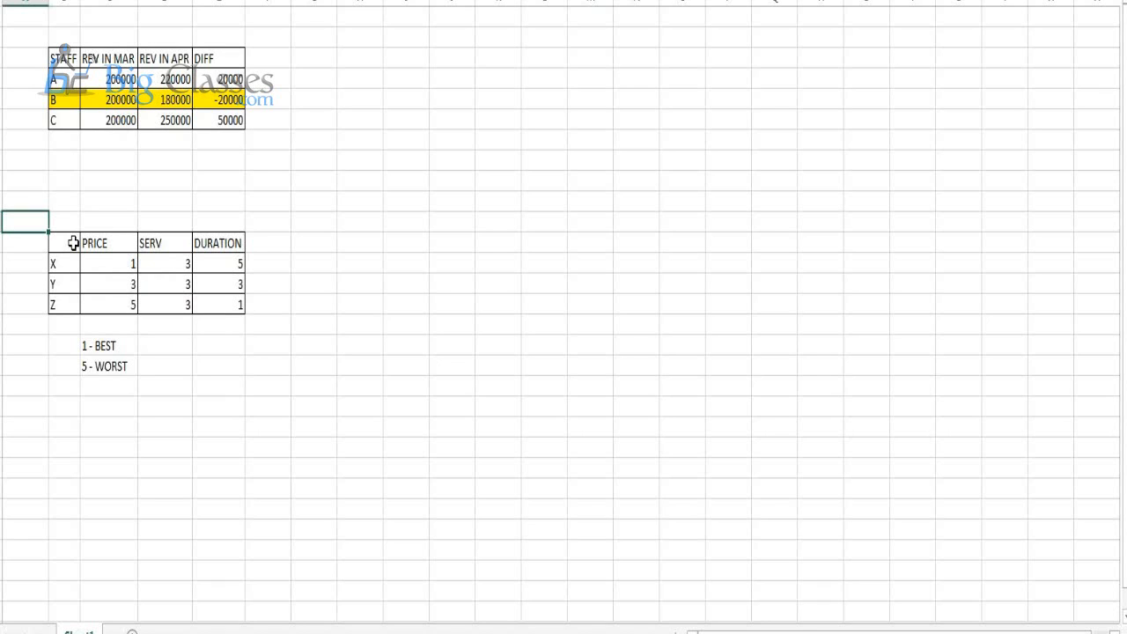
pyautogui.click(63, 304)
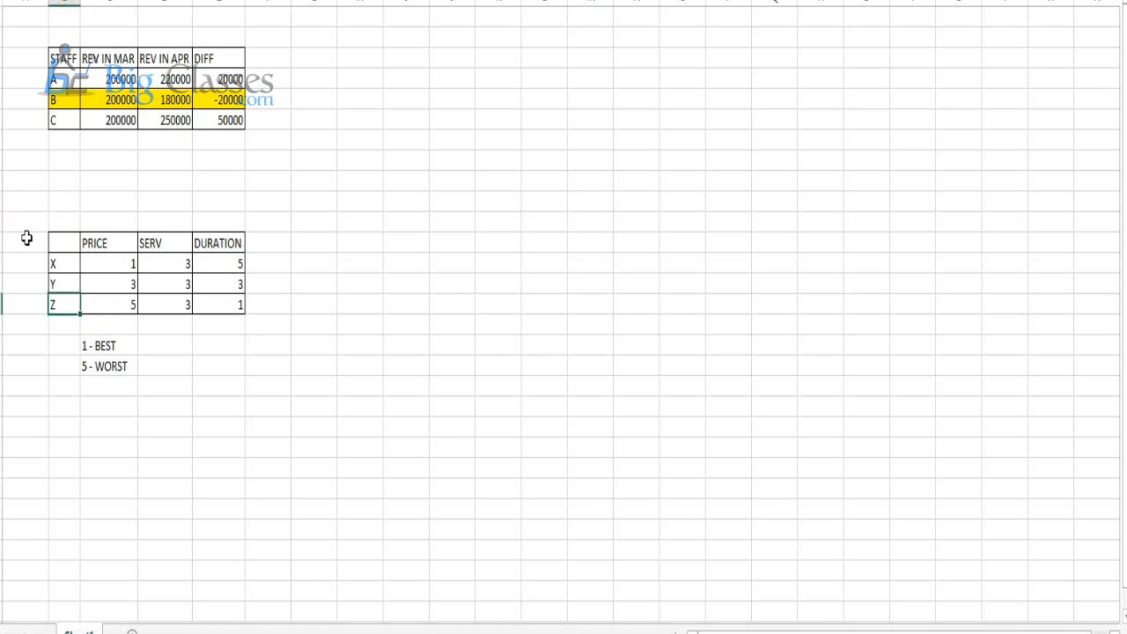
pyautogui.click(22, 202)
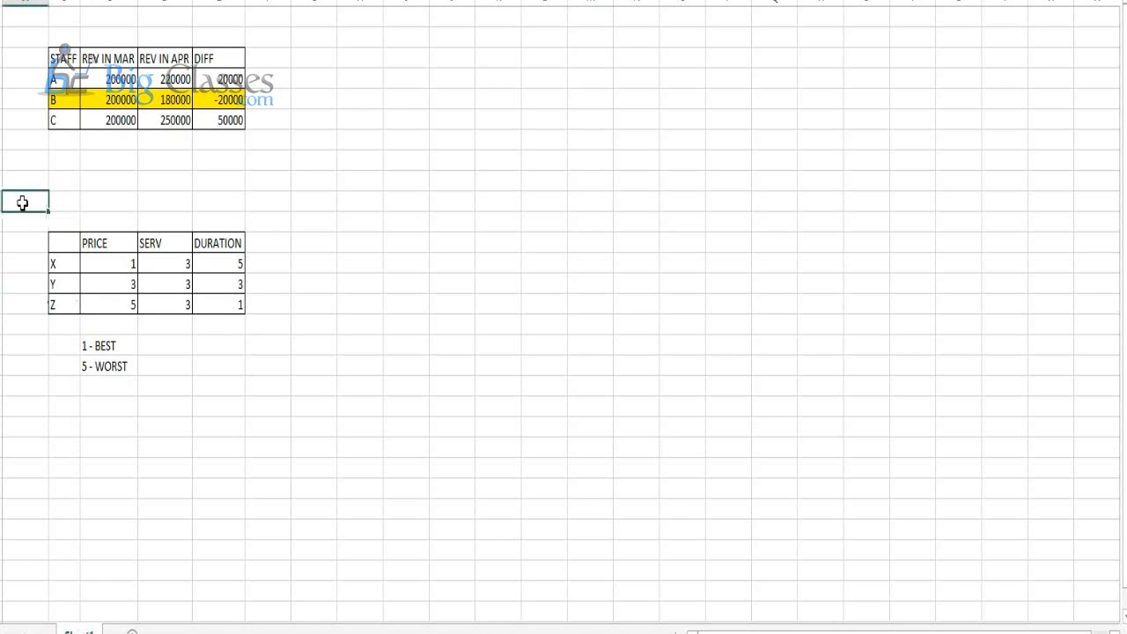
pyautogui.click(236, 265)
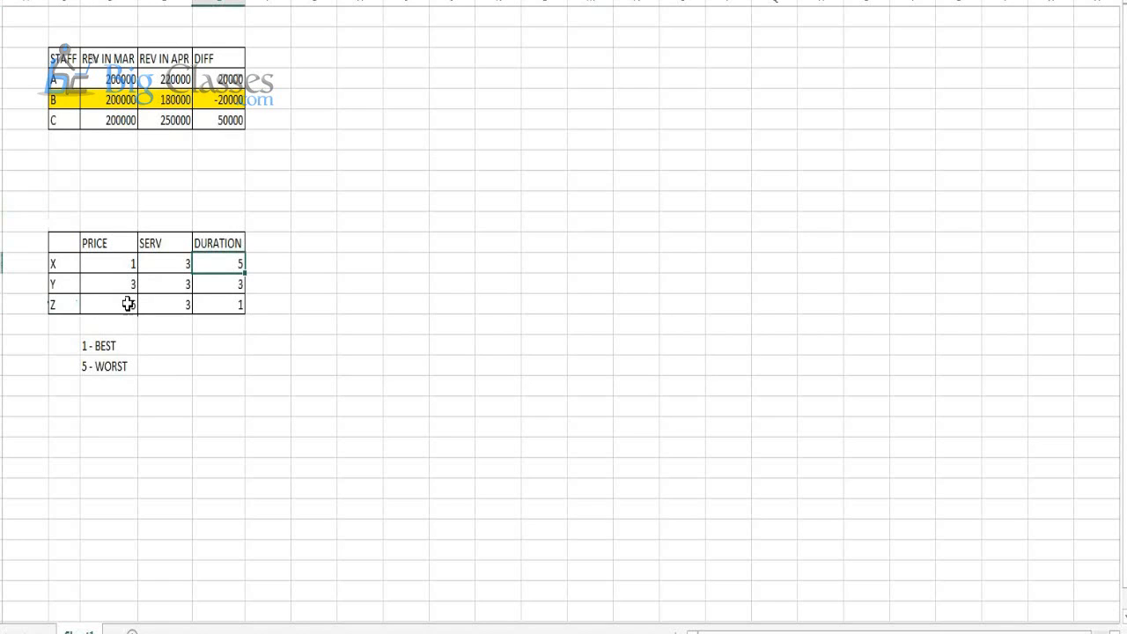
pyautogui.click(111, 262)
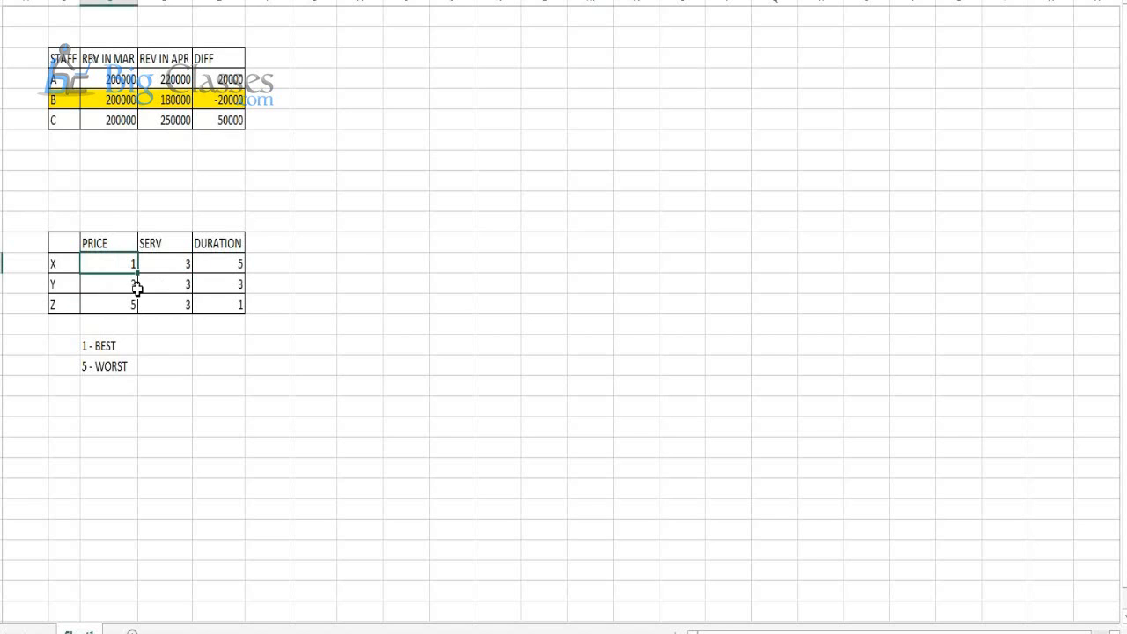
pyautogui.moveTo(24, 222); pyautogui.dragTo(267, 337)
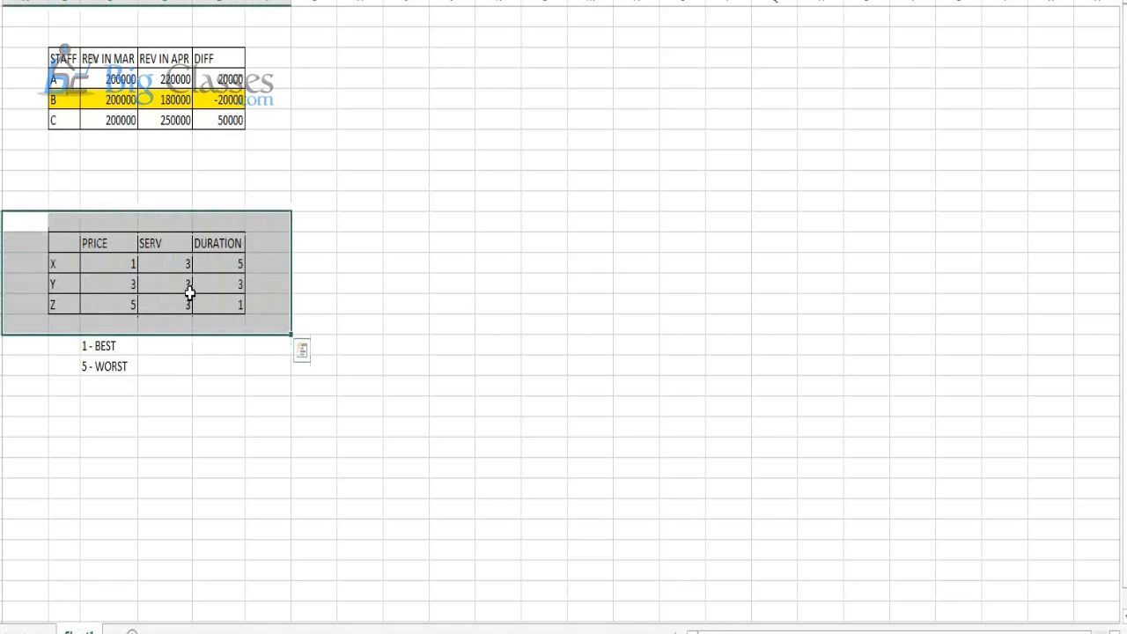
pyautogui.click(63, 267)
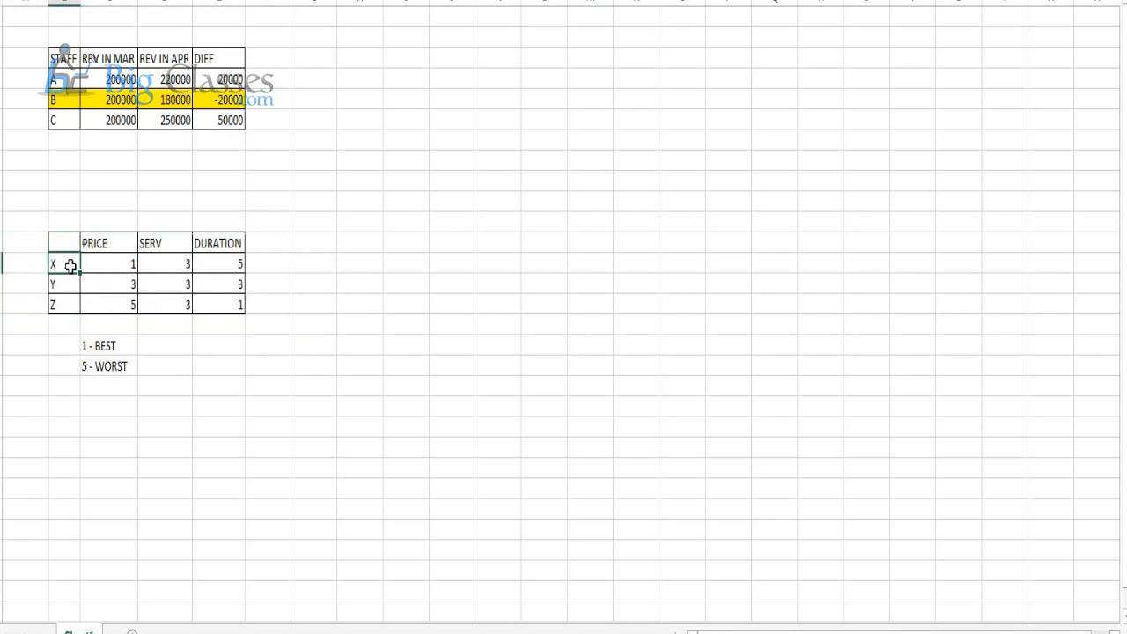
pyautogui.click(209, 264)
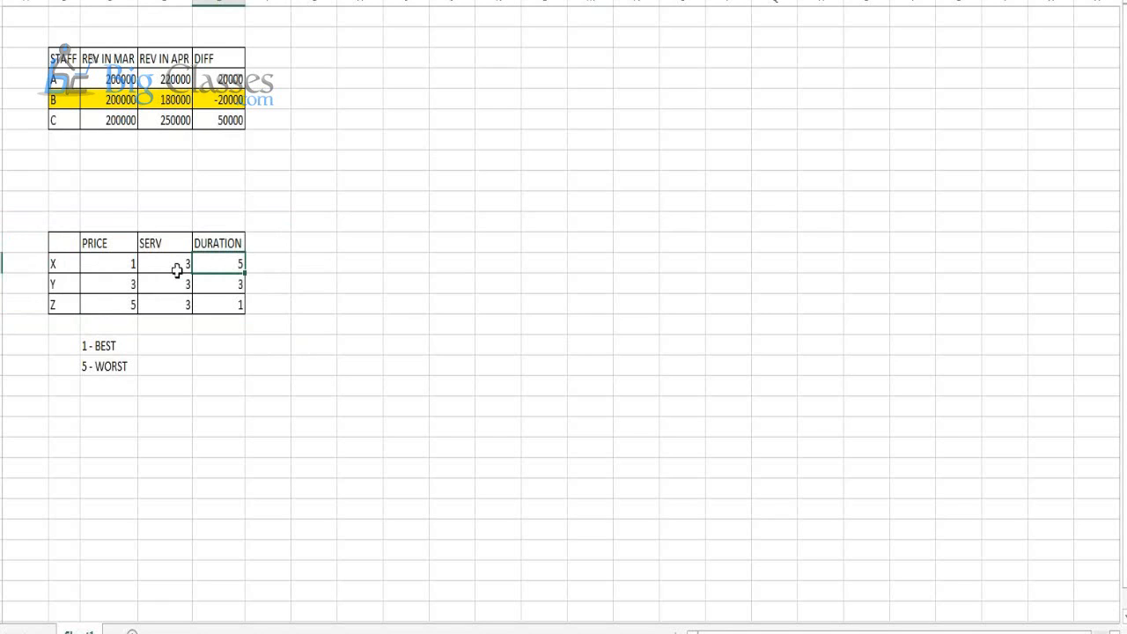
# Compare the staff revenue table for March and April with the price, service and duration ratings table
pyautogui.moveTo(22, 37); pyautogui.dragTo(255, 145)
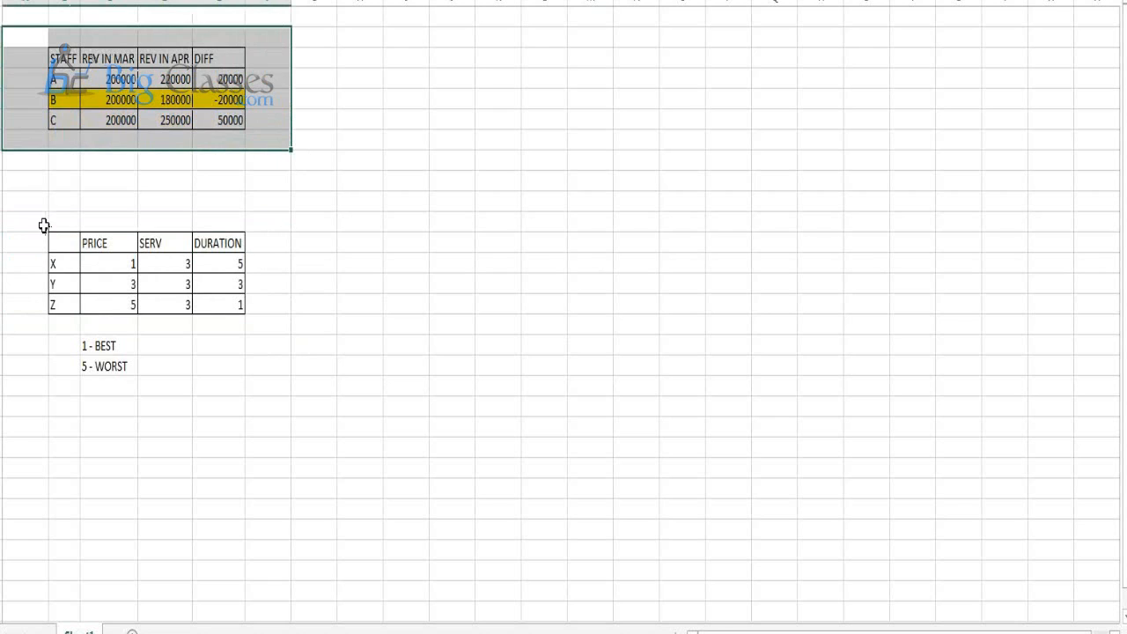
pyautogui.moveTo(54, 55); pyautogui.dragTo(243, 126)
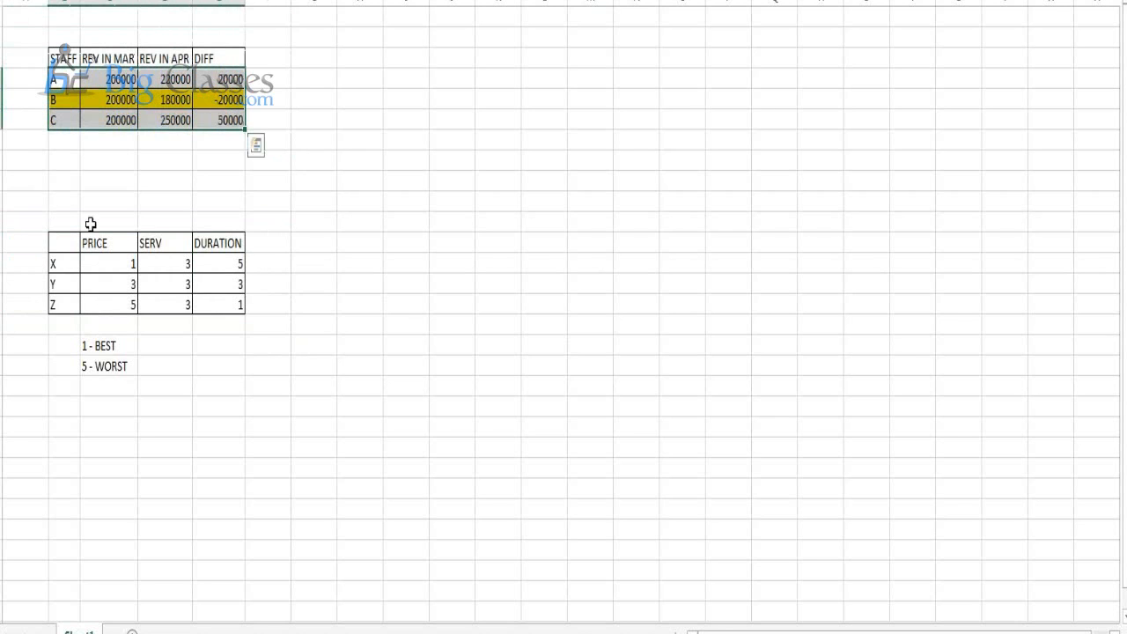
pyautogui.moveTo(42, 227); pyautogui.dragTo(254, 330)
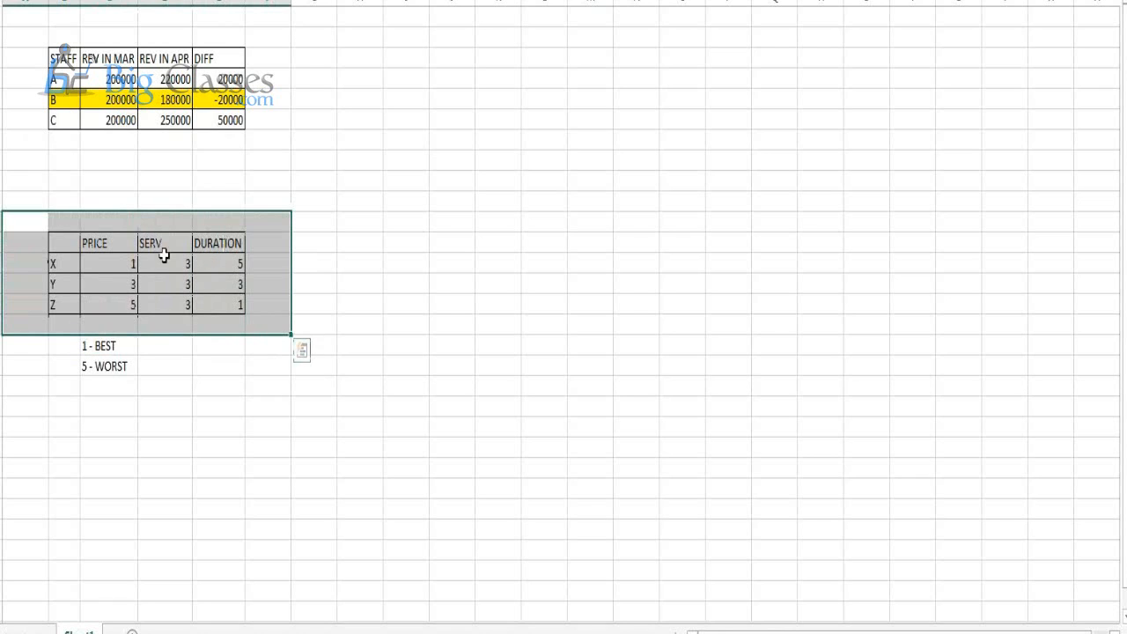
pyautogui.click(117, 268)
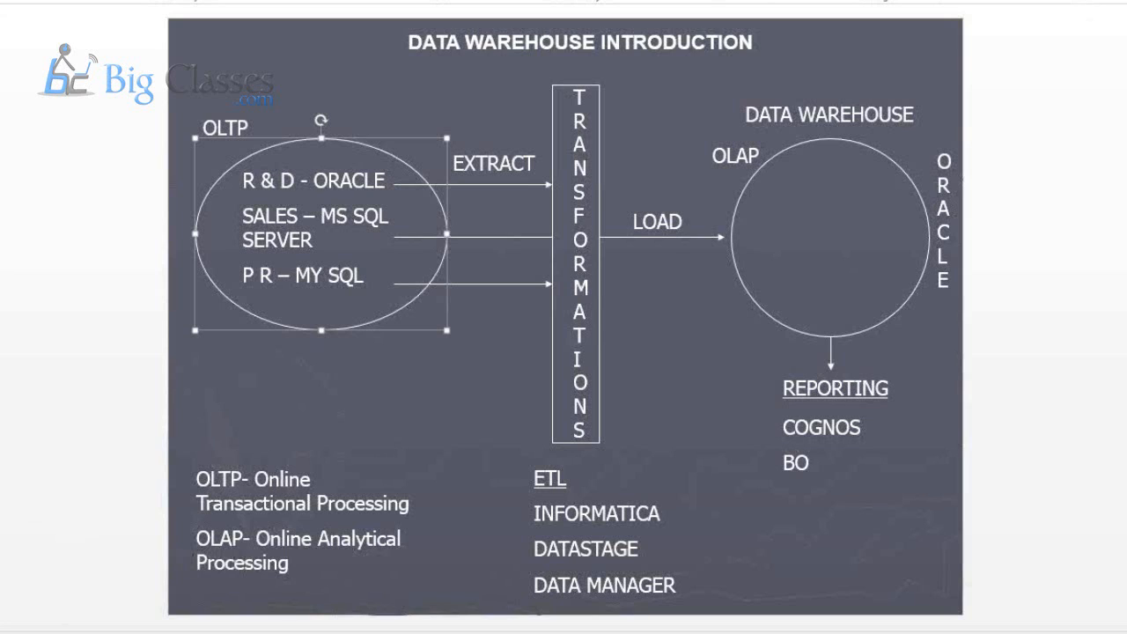
# In the PowerPoint presentation, examine the reporting tool and business intelligence tool points on the Cognos introduction slide
pyautogui.scroll(-1, 307, 363)
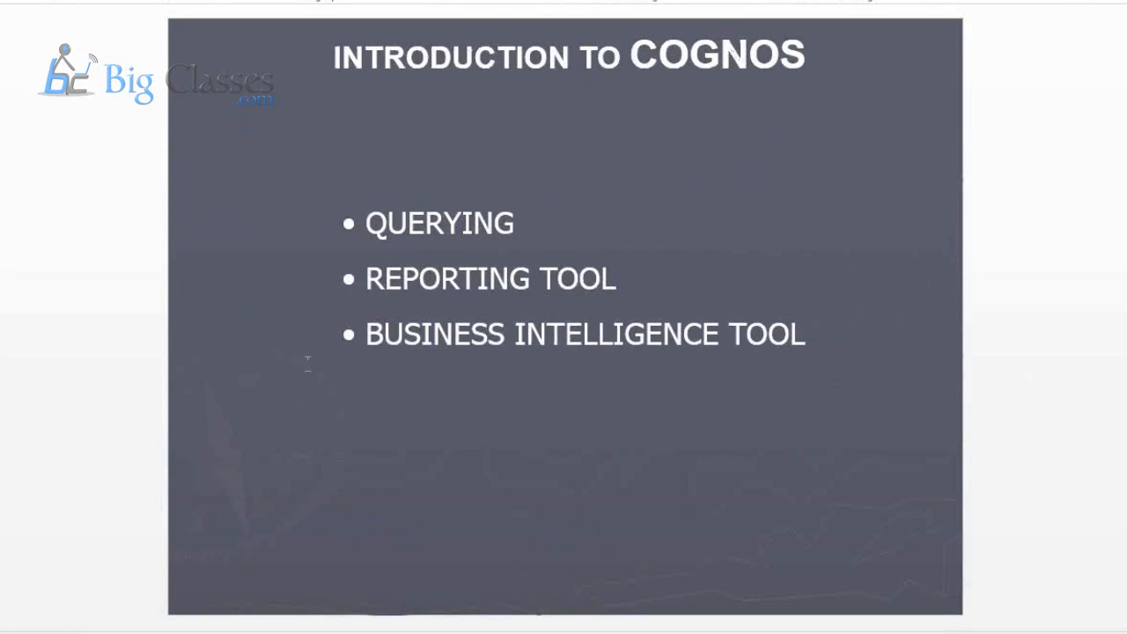
pyautogui.tripleClick(438, 278)
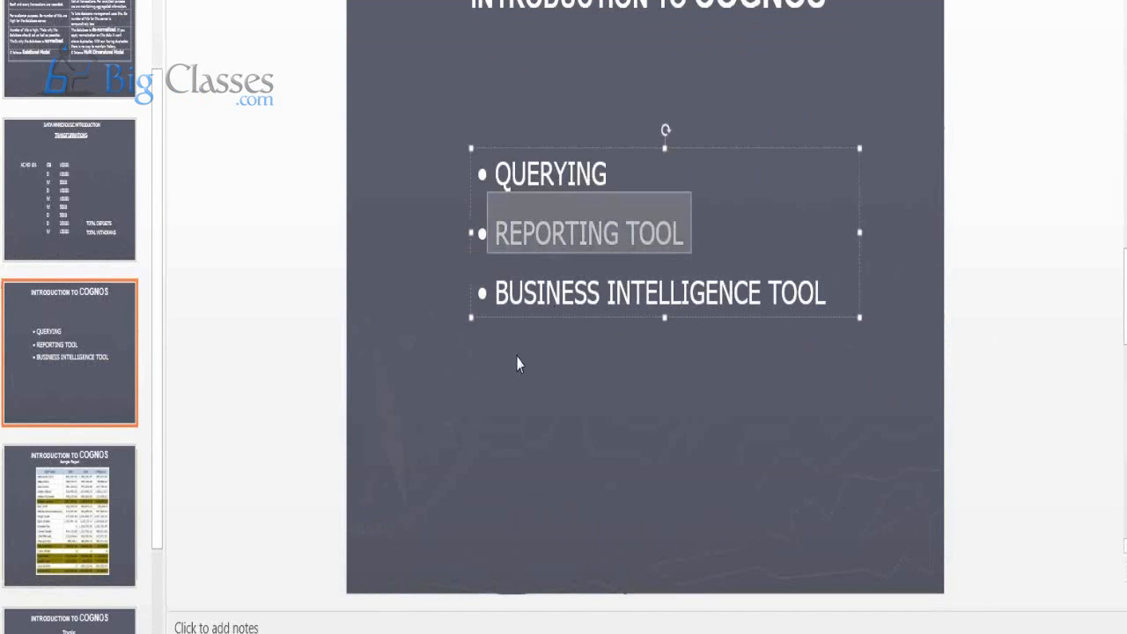
pyautogui.tripleClick(616, 293)
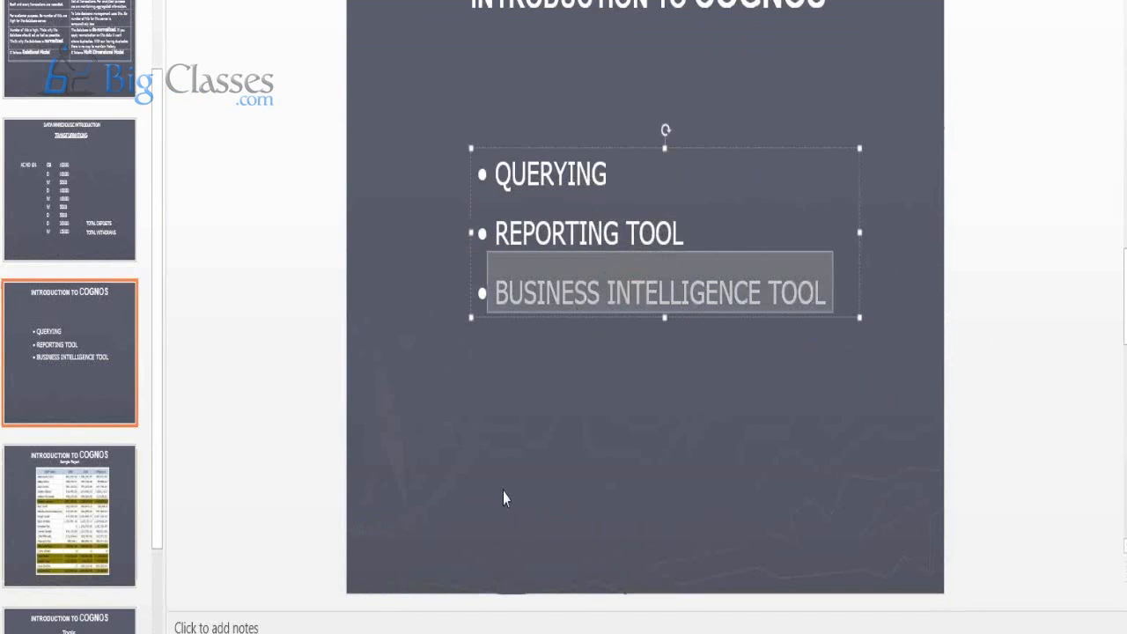
# Switch back to the Excel sheet and review the revenue table and the ratings table as reporting and business intelligence examples
pyautogui.hotkey('alt', 'Tab')
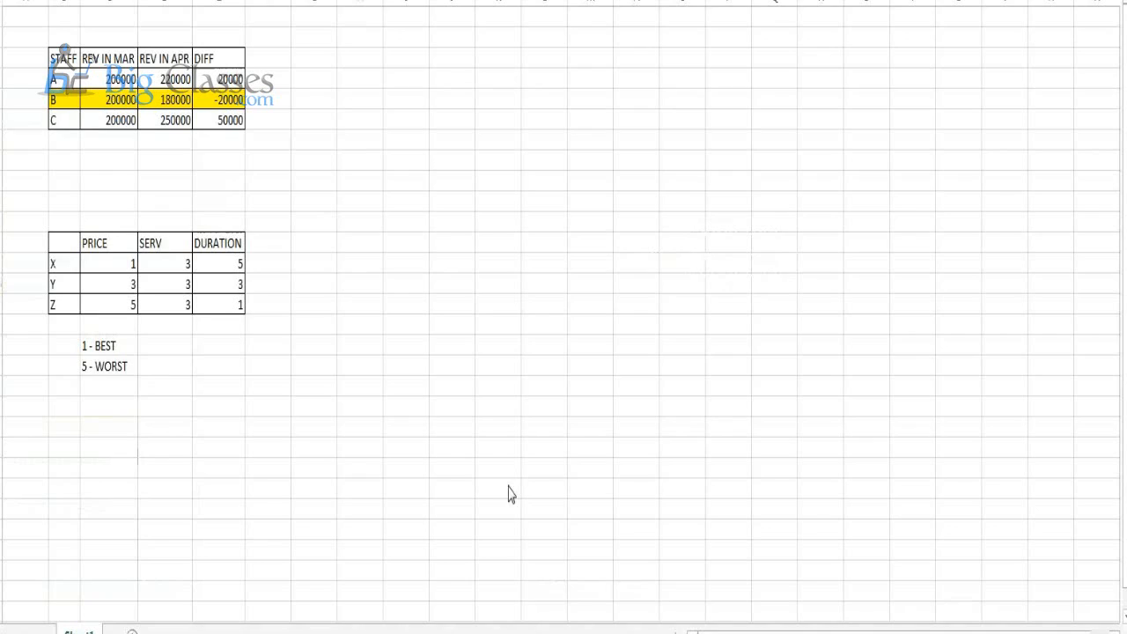
pyautogui.moveTo(22, 36); pyautogui.dragTo(272, 157)
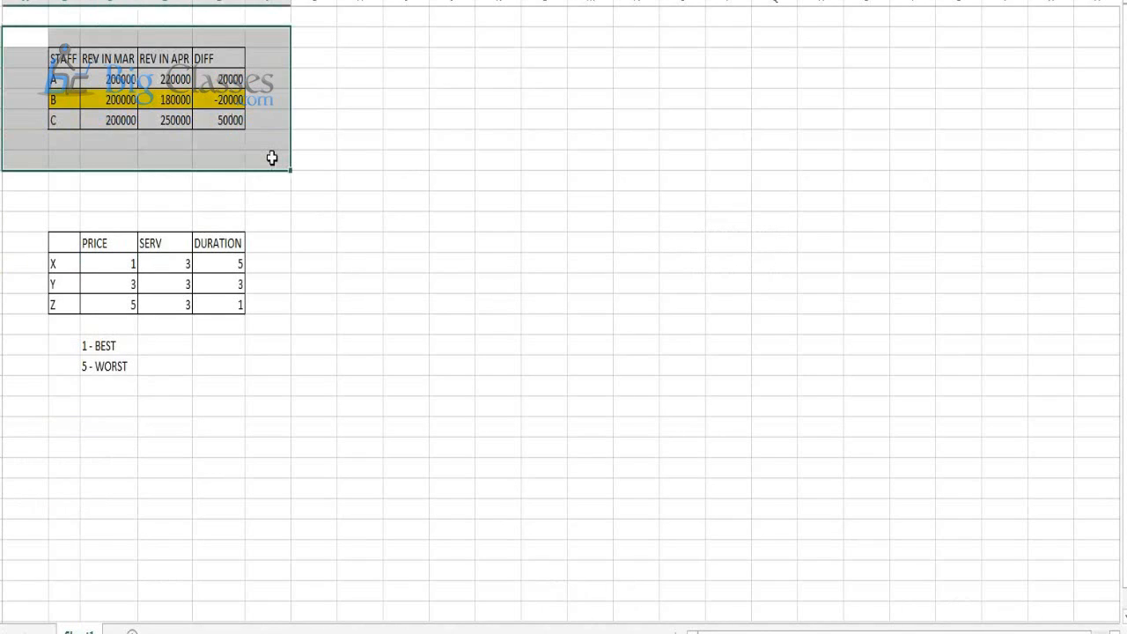
pyautogui.click(283, 185)
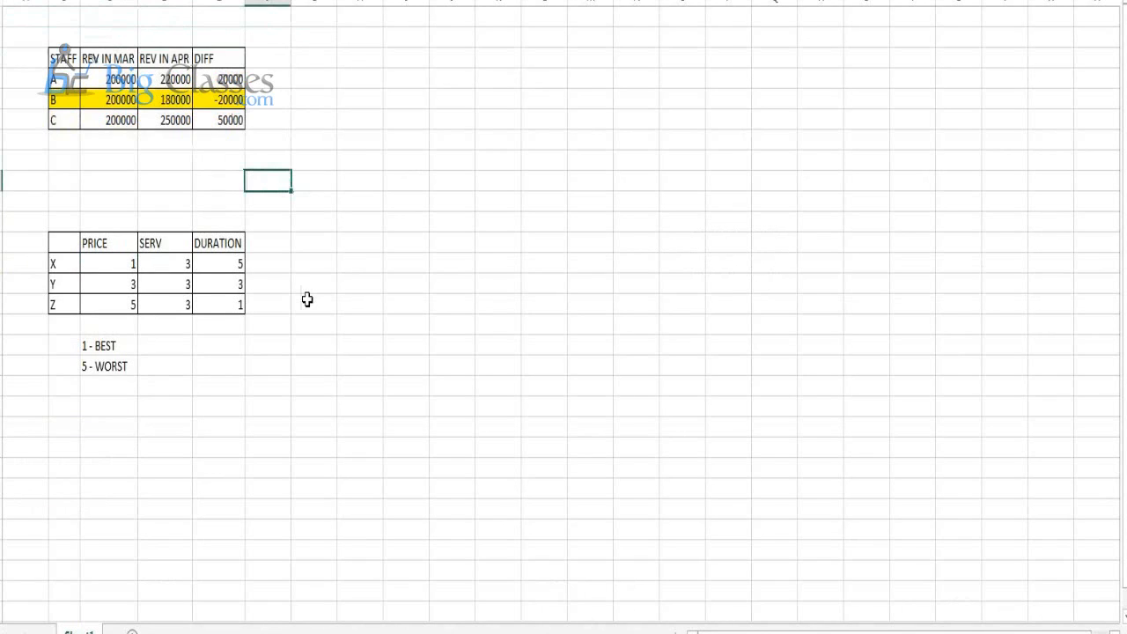
pyautogui.moveTo(25, 203); pyautogui.dragTo(251, 350)
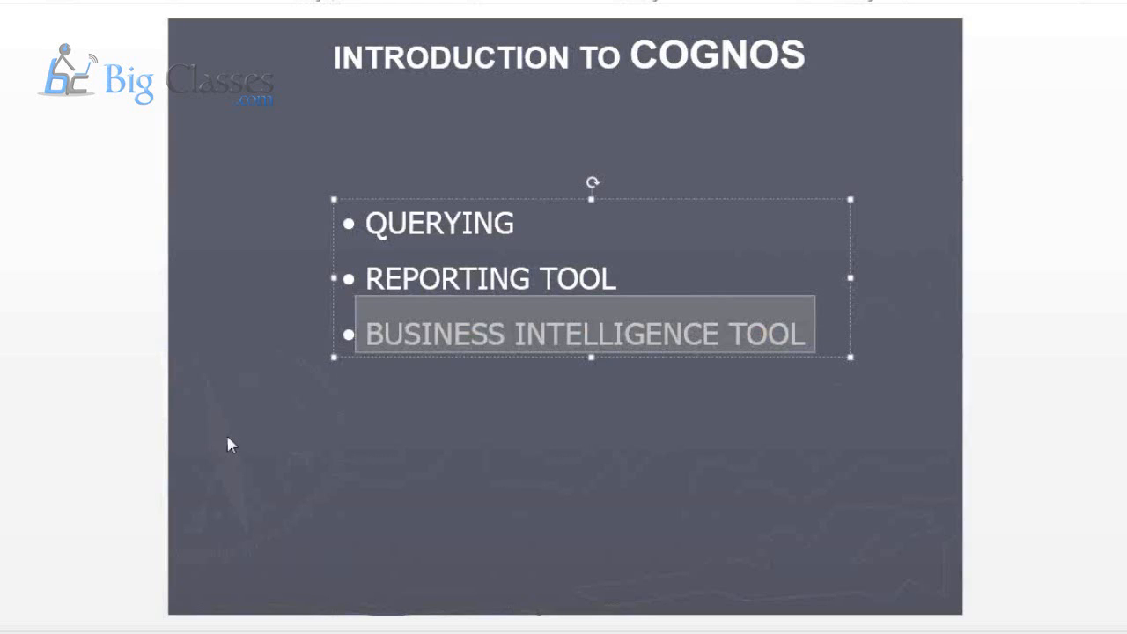
pyautogui.click(226, 431)
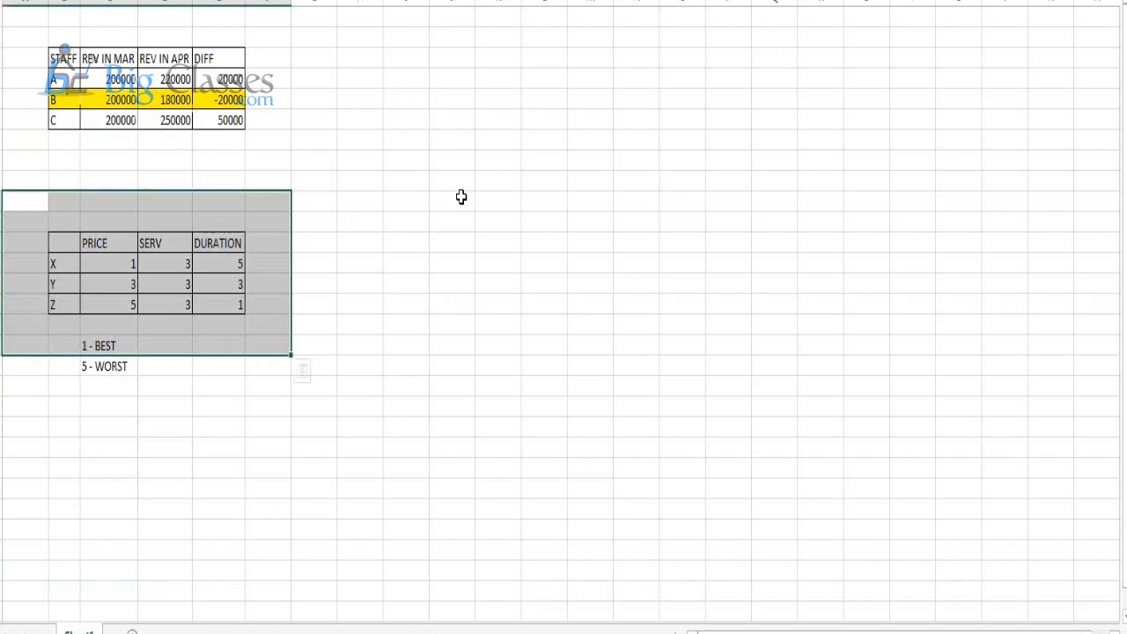
# Enter EP 6, EP 7 and CRN in consecutive cells down an empty column beside the two tables
pyautogui.click(460, 197)
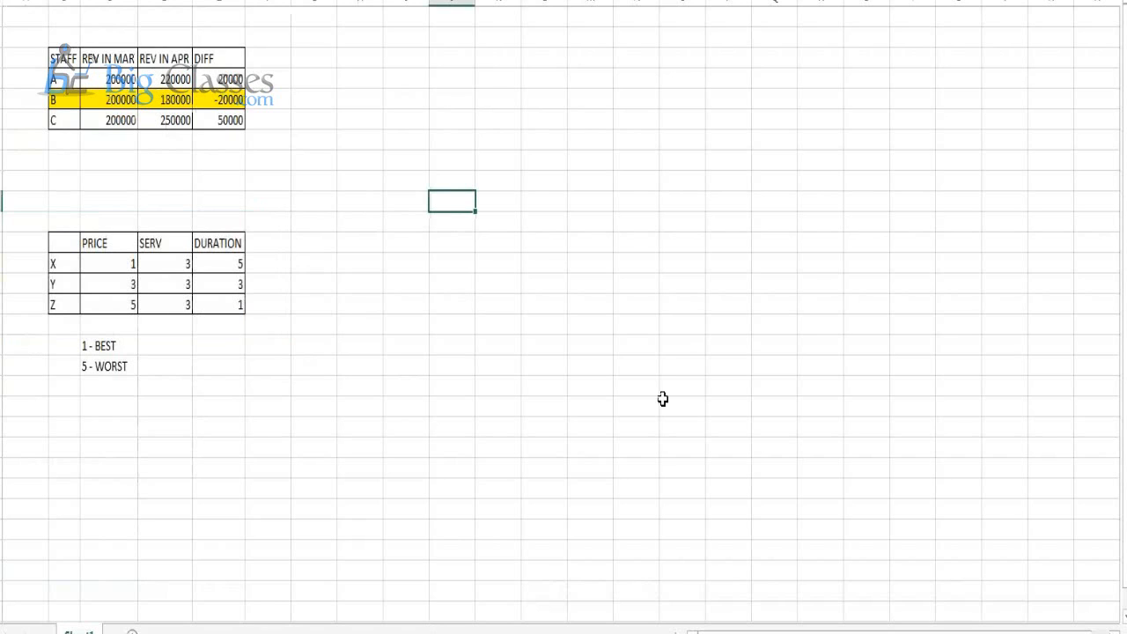
pyautogui.write('EP 6')
pyautogui.press('Return')
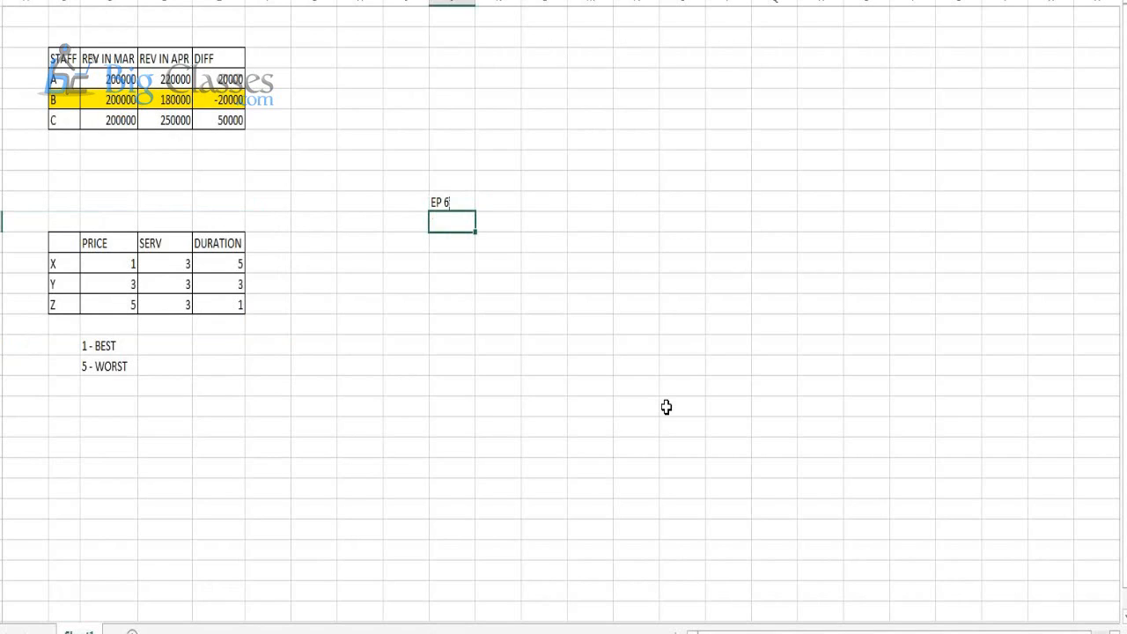
pyautogui.write('EP 7')
pyautogui.press('Return')
pyautogui.write('CRN')
pyautogui.press('Tab')
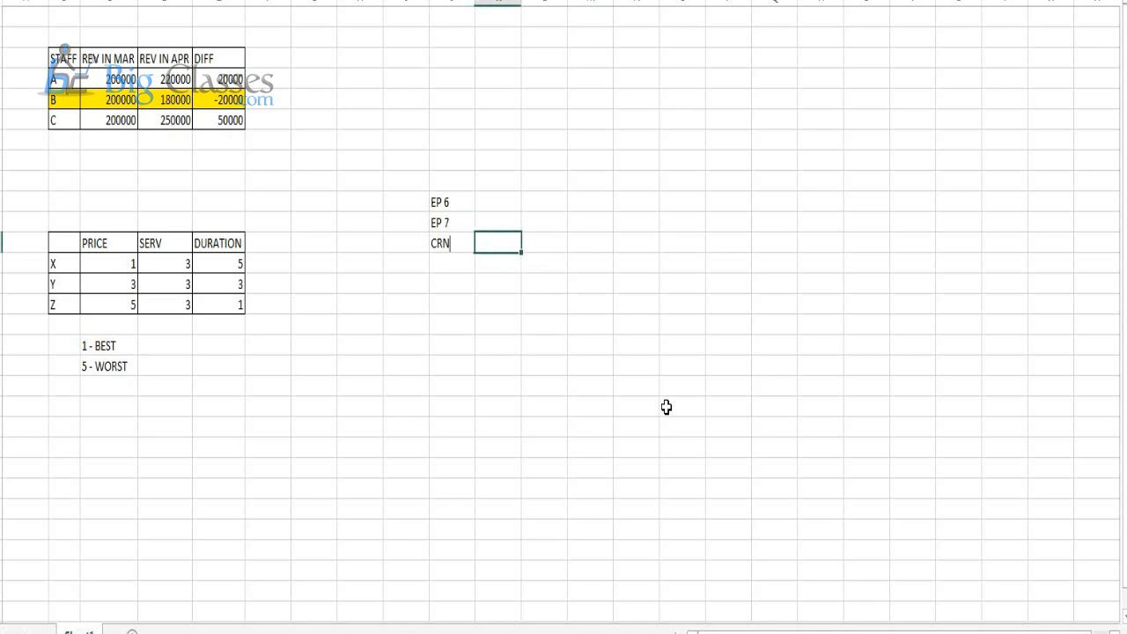
# List versions 1, 1.1, 1.2 and 1.3 down the column beside CRN
pyautogui.write('1')
pyautogui.press('Return')
pyautogui.write('1')
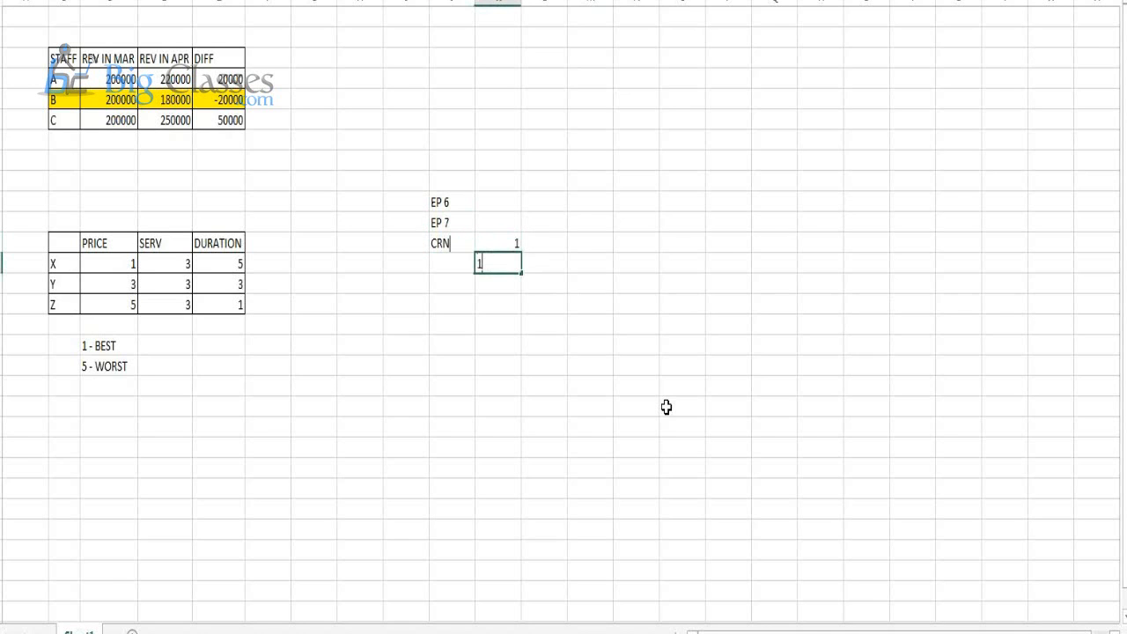
pyautogui.write('.1')
pyautogui.press('Return')
pyautogui.write('1.2')
pyautogui.press('Return')
pyautogui.write('1')
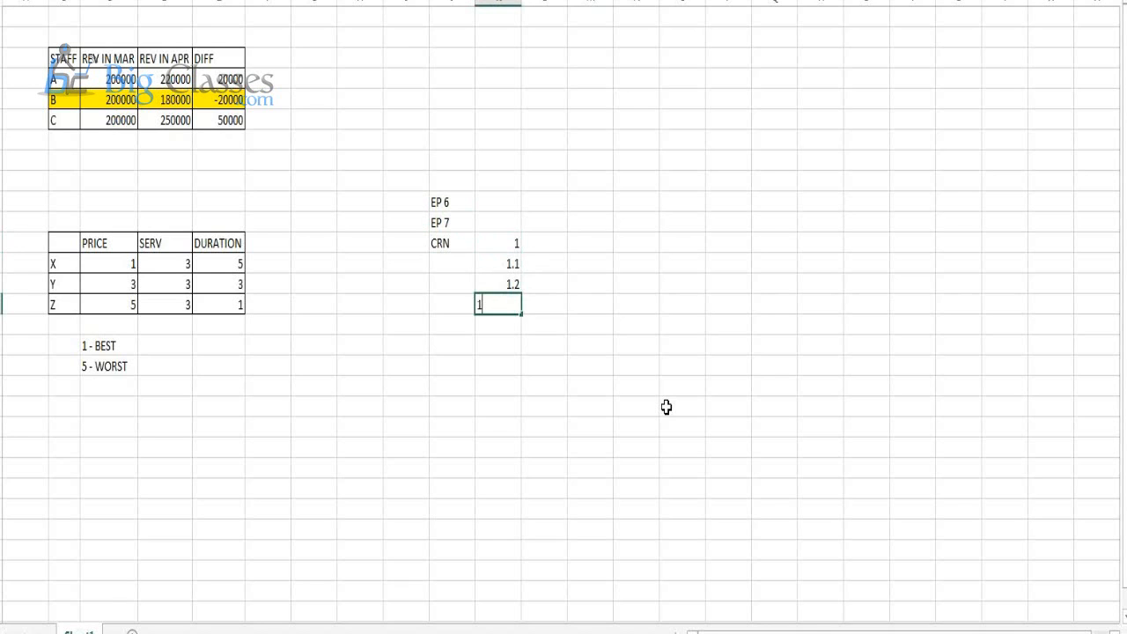
pyautogui.write('.3')
pyautogui.press('Return')
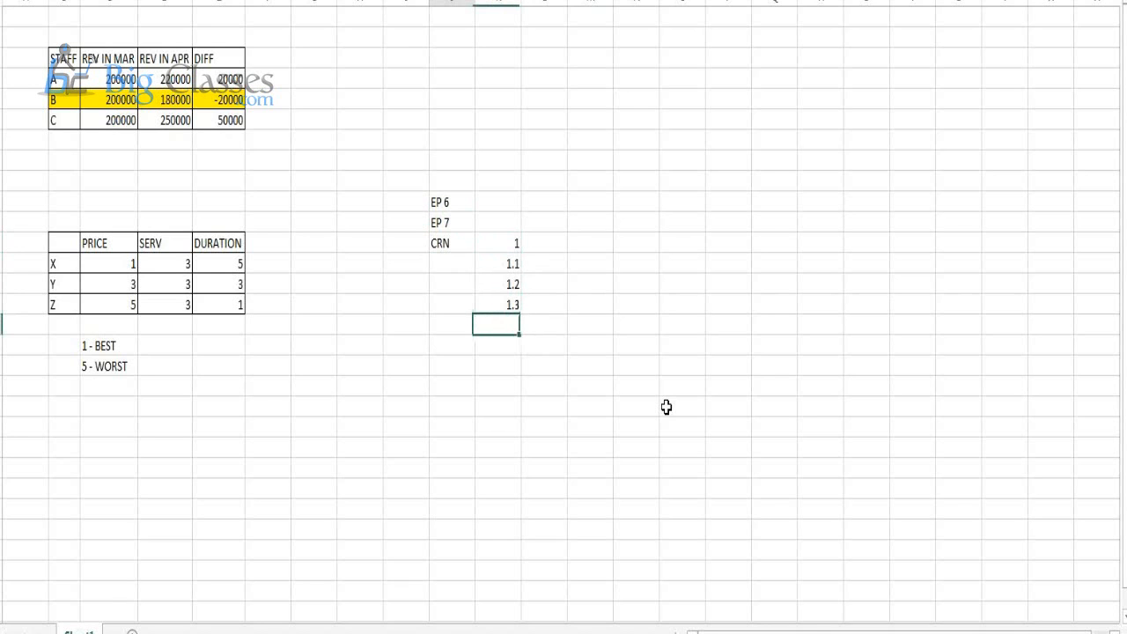
# Add C 8 below the CRN entries and list versions 8.1, 8.2, 8.3 and 8.4 beside it
pyautogui.press('Left')
pyautogui.write('C 8')
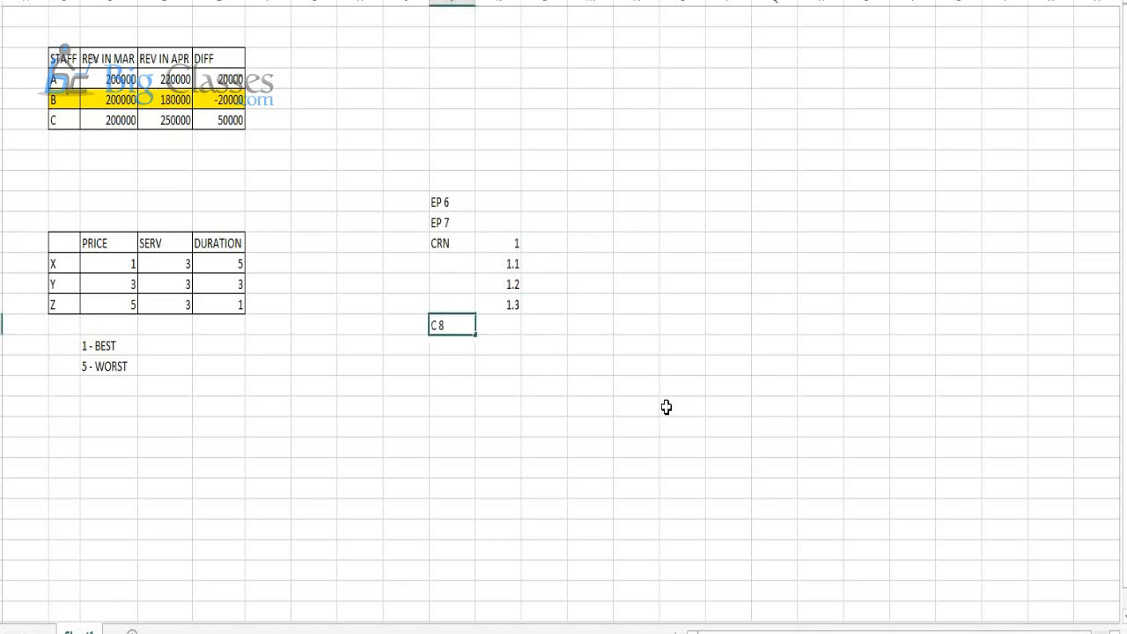
pyautogui.press('Right')
pyautogui.write('3.1')
pyautogui.press('Return')
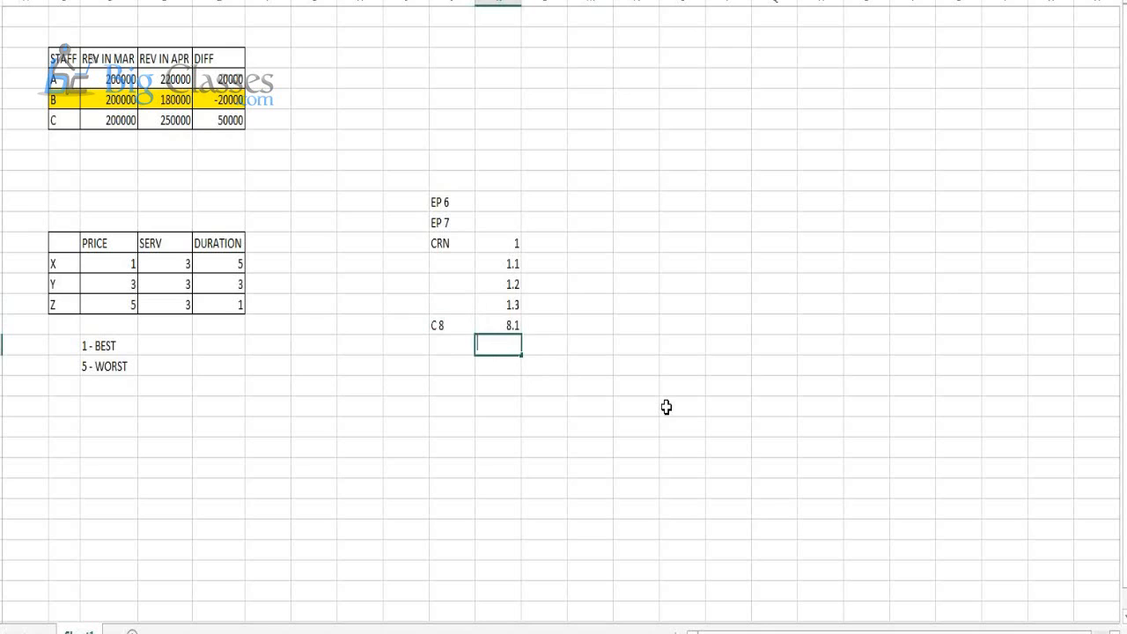
pyautogui.write('8.2')
pyautogui.press('Return')
pyautogui.write('8.3')
pyautogui.press('Return')
pyautogui.write('8.4')
pyautogui.press('Return')
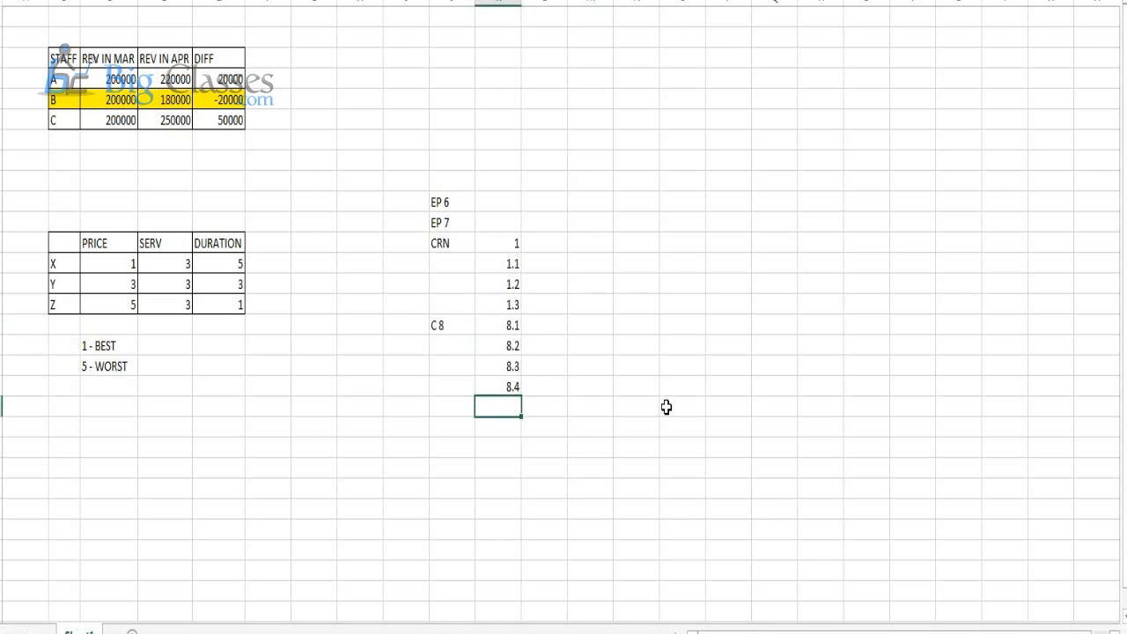
# Add C 10 below the C 8 entries and list versions 10.1 and 10.2 beside it
pyautogui.press('Left')
pyautogui.write('C 8')
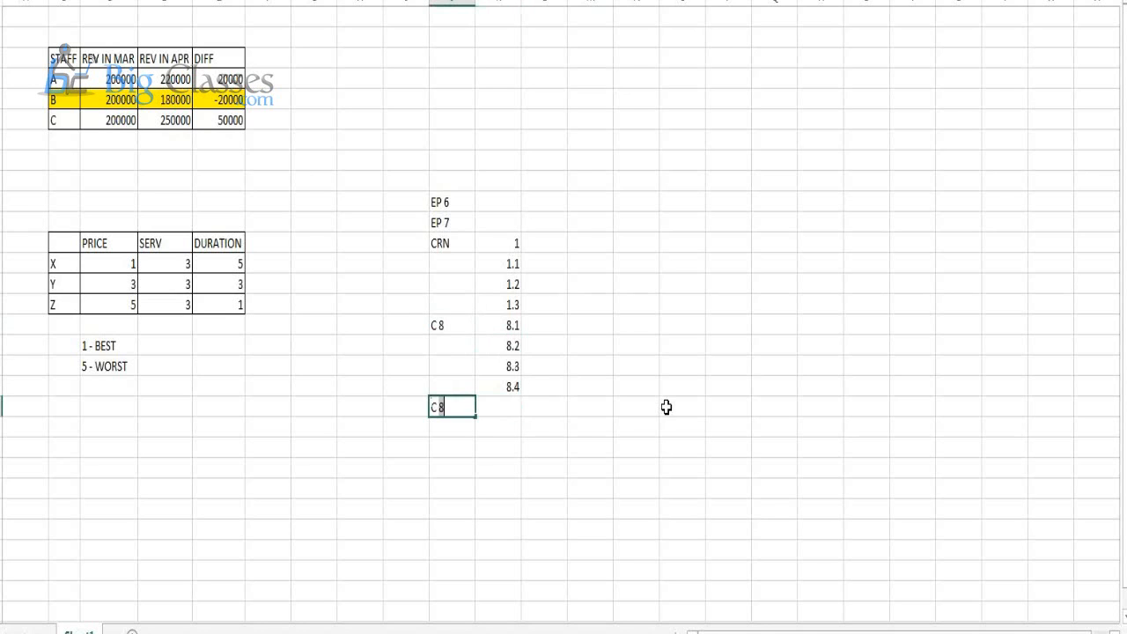
pyautogui.press('BackSpace')
pyautogui.write('10')
pyautogui.press('Right')
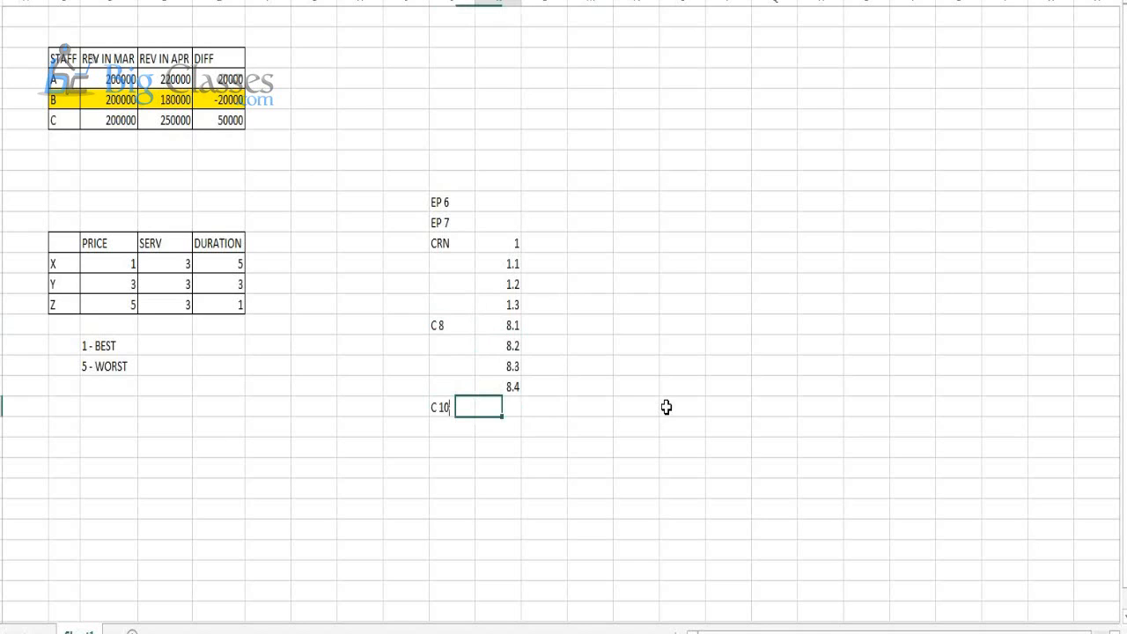
pyautogui.write('10.1')
pyautogui.press('Return')
pyautogui.write('10.')
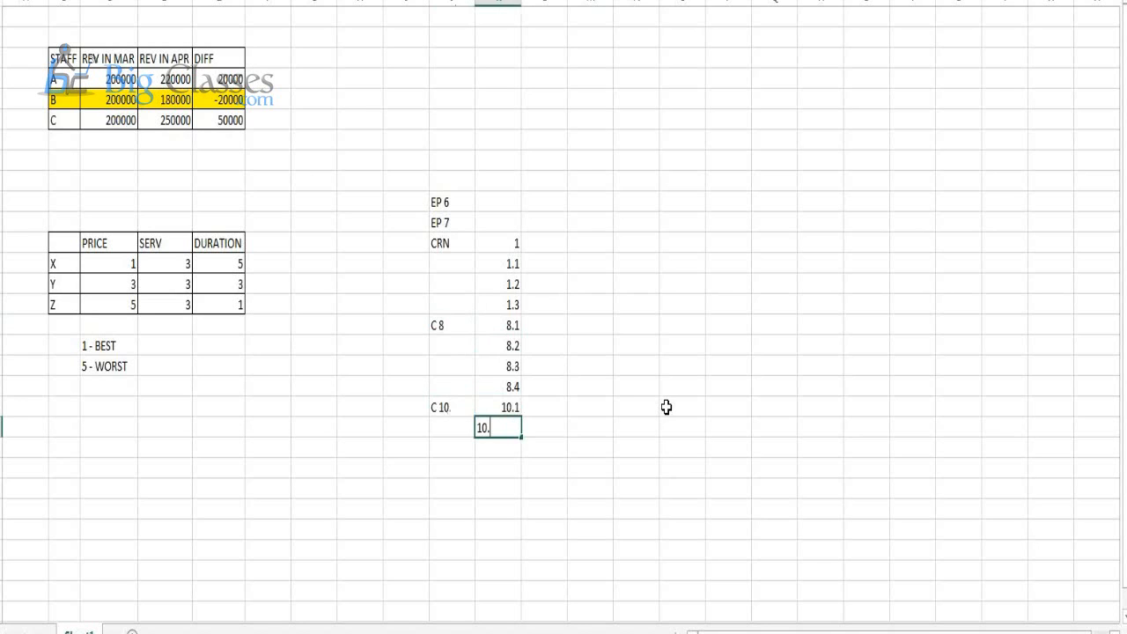
pyautogui.write('2')
pyautogui.press('Return')
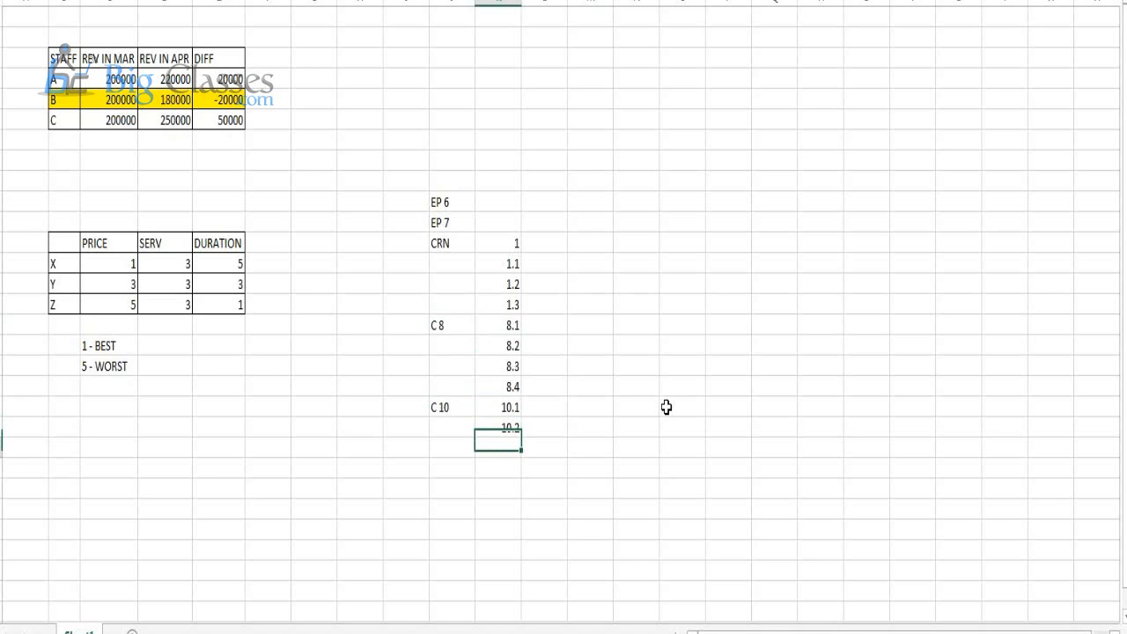
# Continue the C 10 version list with 10.2.1 and 10.2.2
pyautogui.write('1')
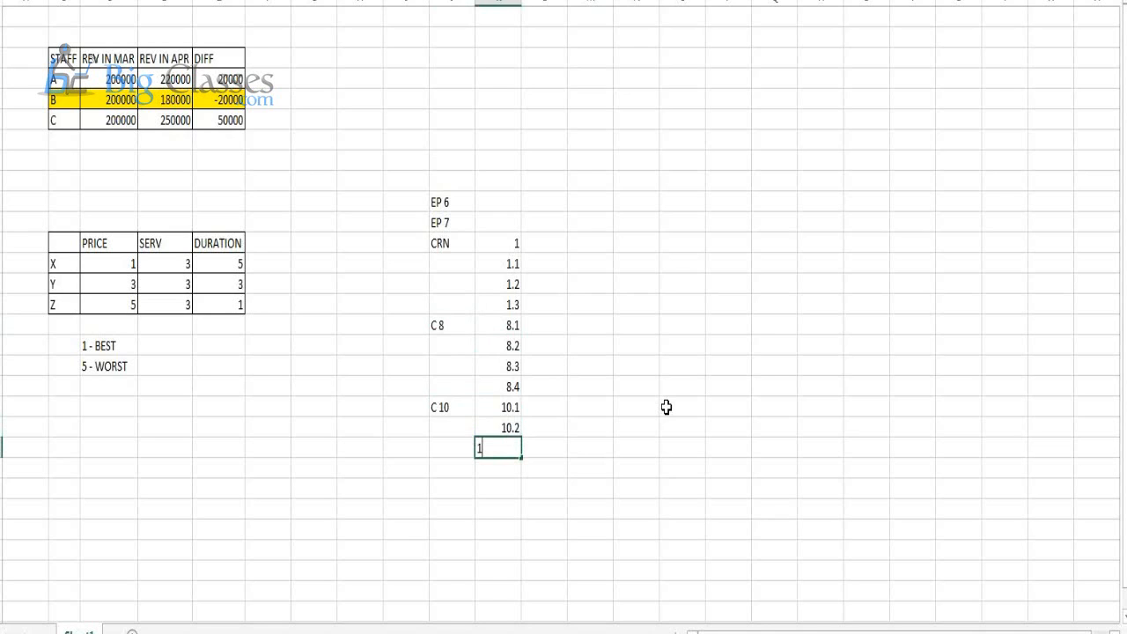
pyautogui.write('0.21')
pyautogui.press('Return')
pyautogui.write('10.')
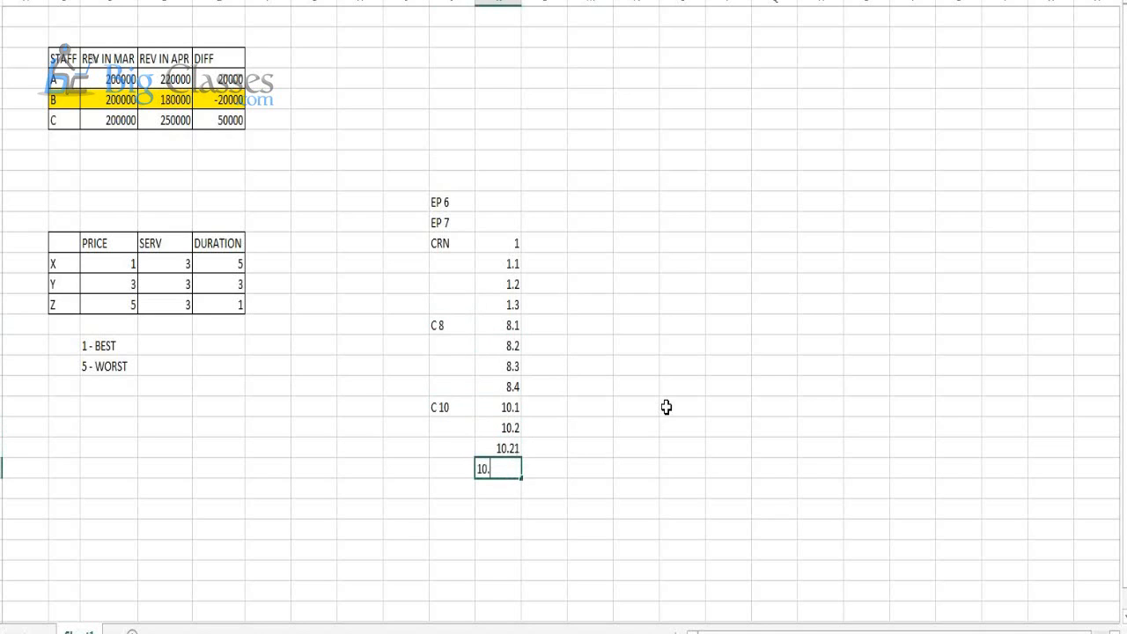
pyautogui.write('20')
pyautogui.write('2')
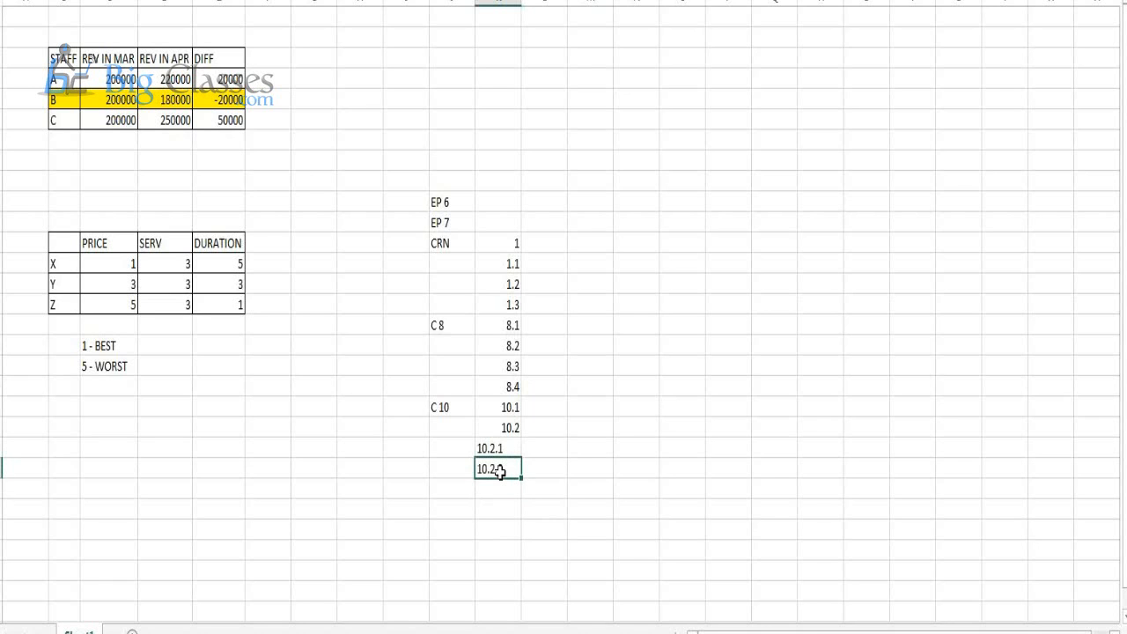
# Review the C 10 versions from 10.1 to 10.2.2
pyautogui.click(506, 448)
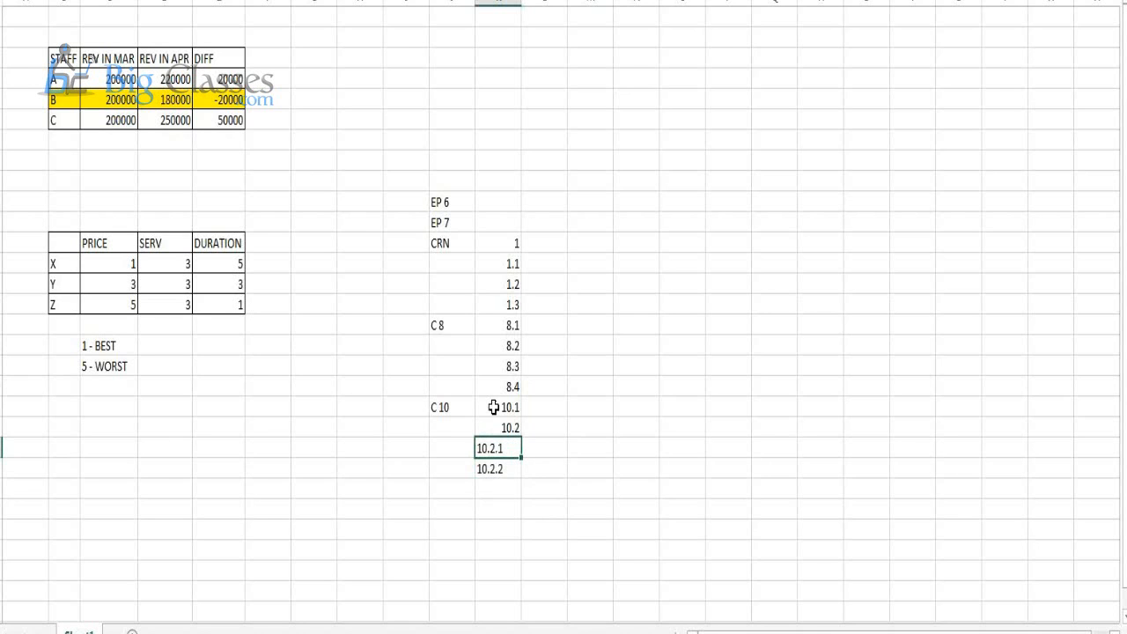
pyautogui.moveTo(494, 406); pyautogui.dragTo(494, 466)
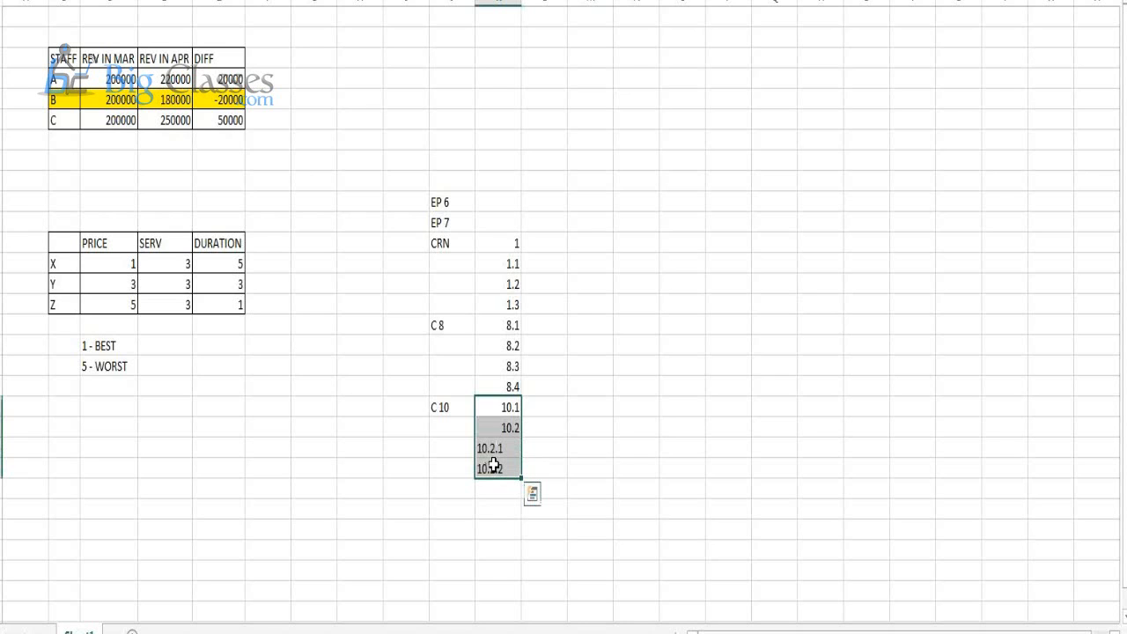
pyautogui.click(537, 432)
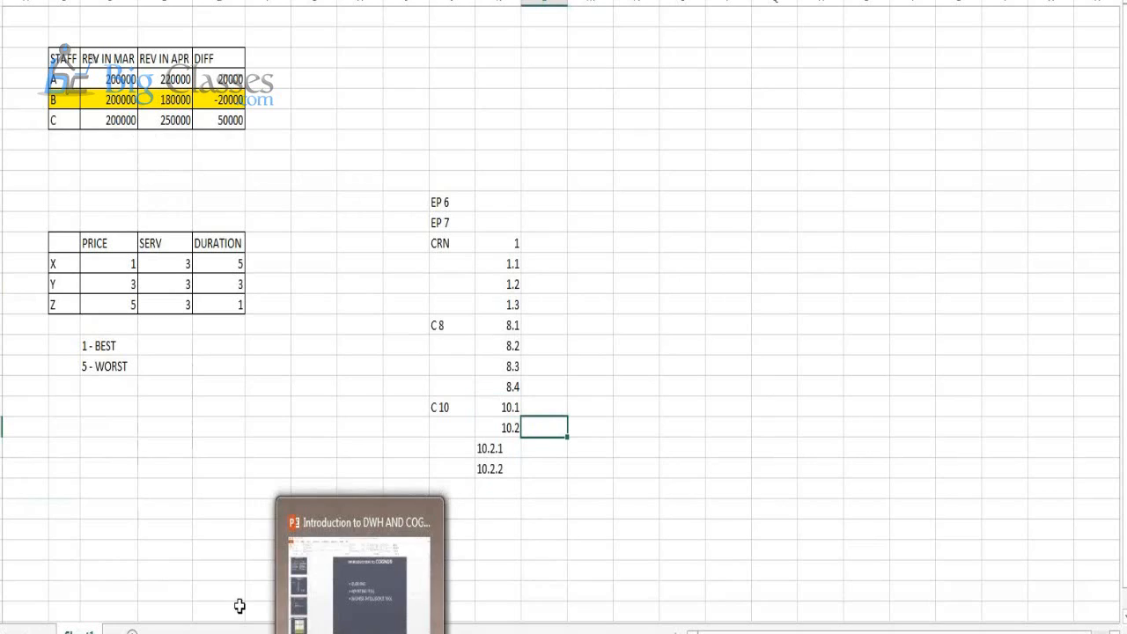
# Switch to the PowerPoint presentation and examine the Tools slide of the Cognos introduction
pyautogui.click(492, 432)
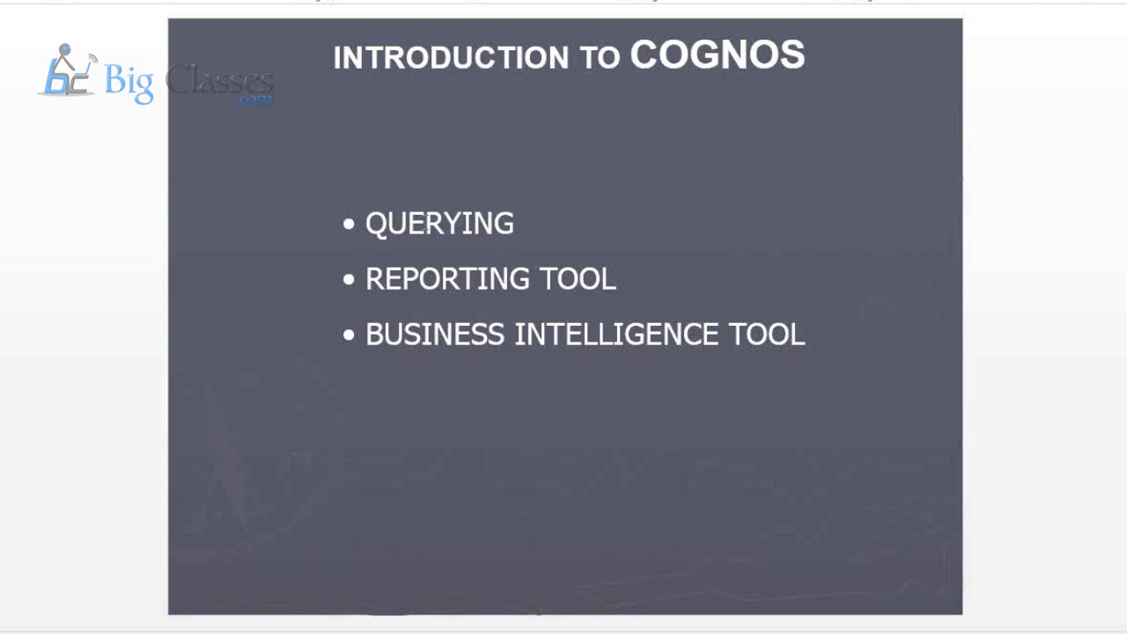
pyautogui.press('pagedown')
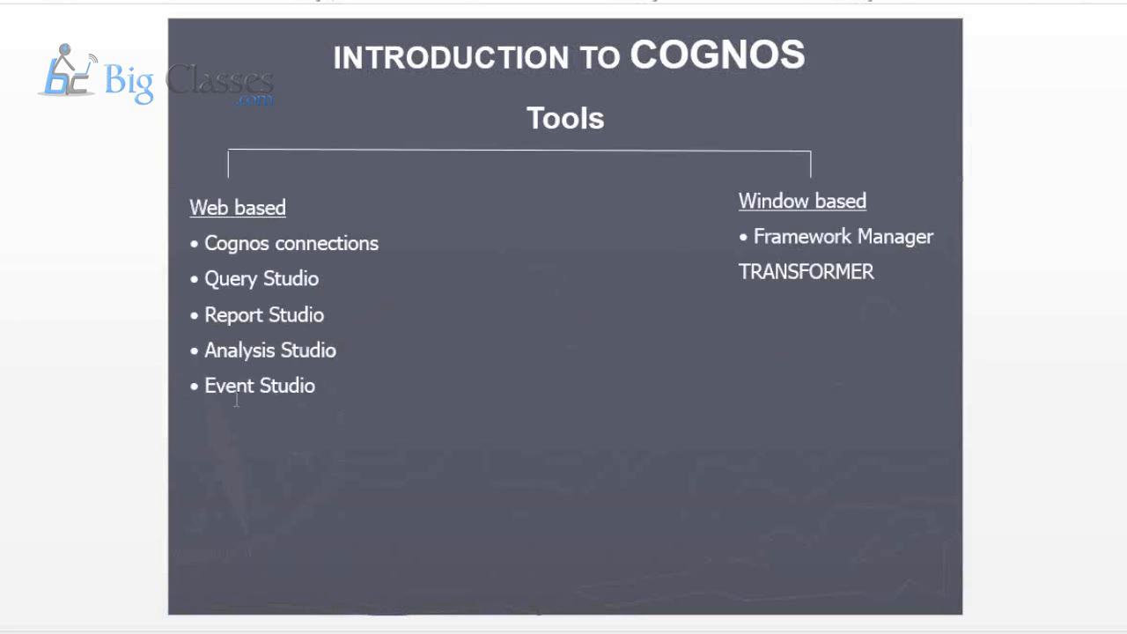
pyautogui.doubleClick(557, 120)
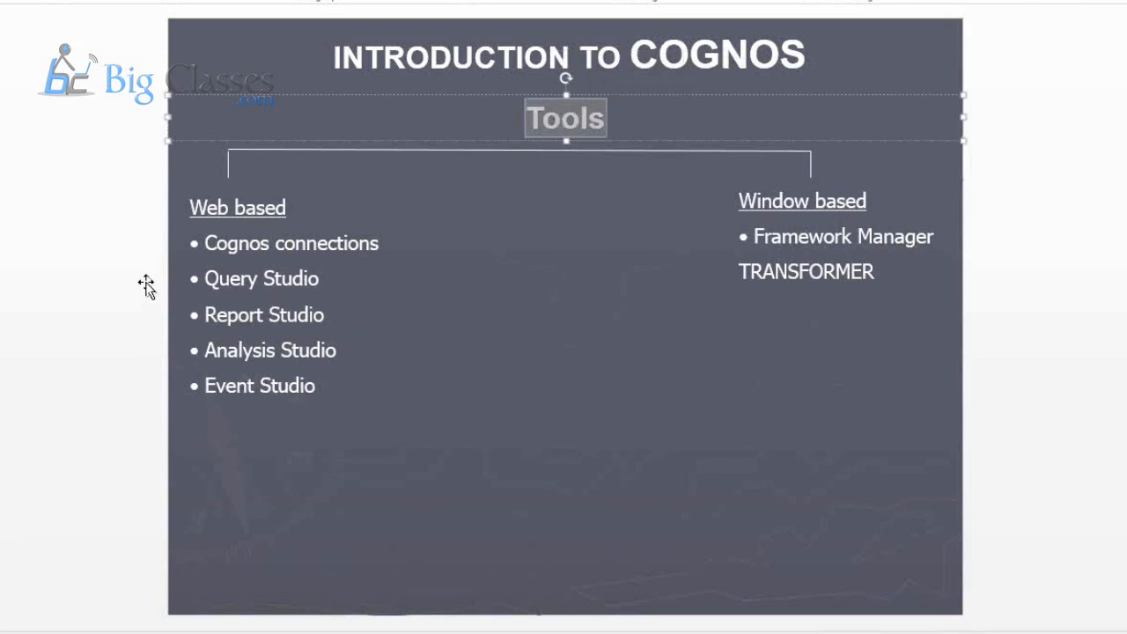